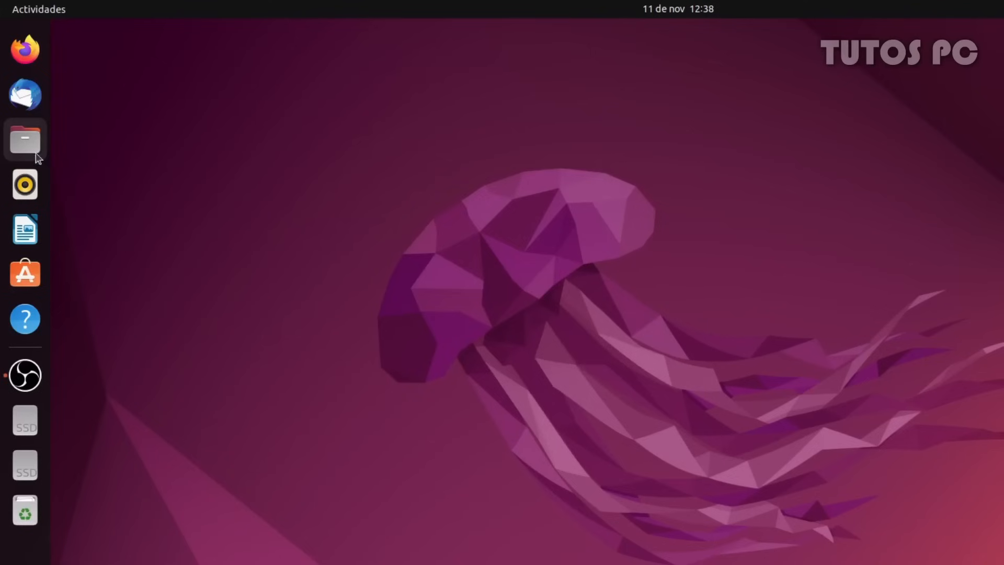
In Files, mount the 223 GB volume from Other Locations and select its Windows folder
{"action": "left_click", "coordinate": [37, 154]}
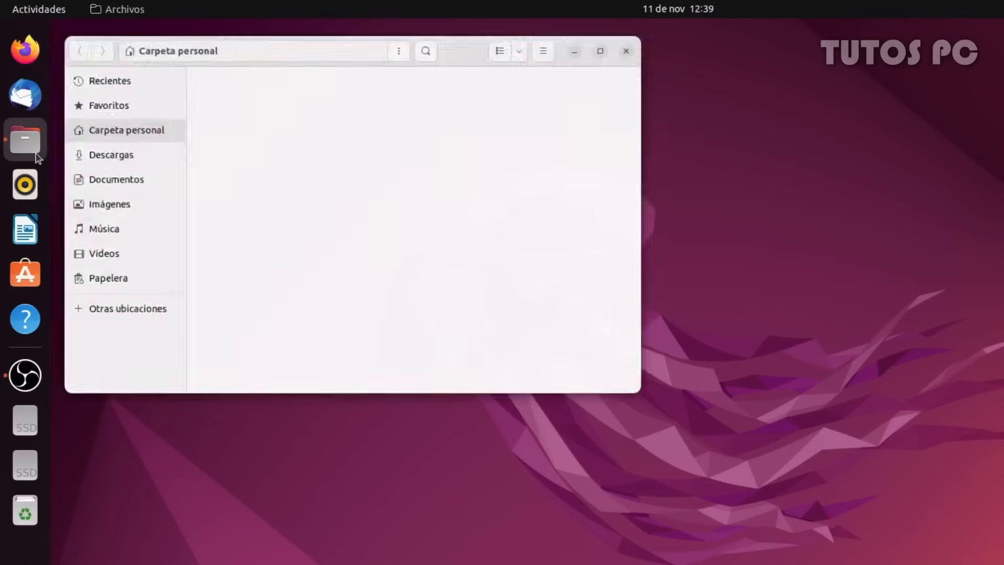
{"action": "left_click", "coordinate": [152, 304]}
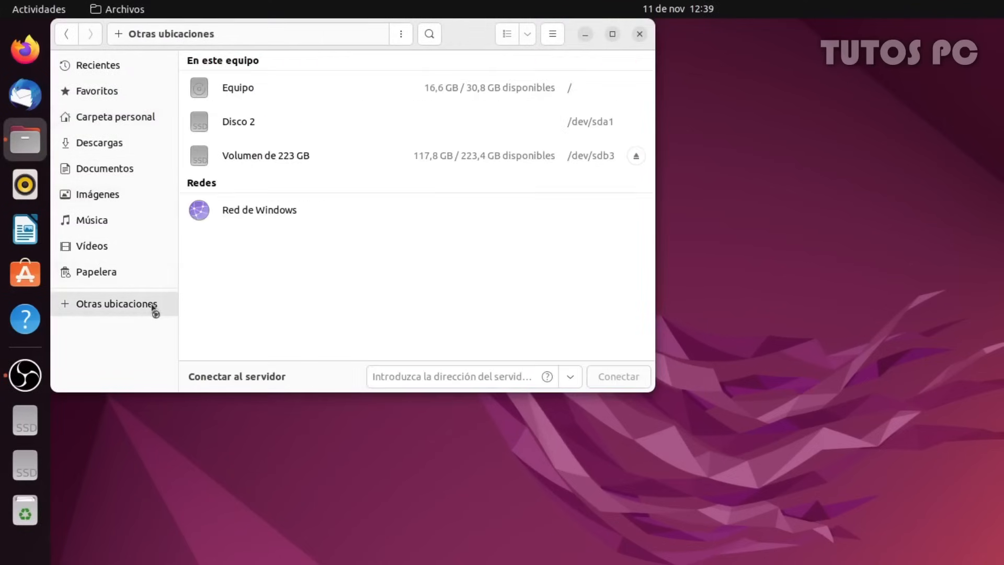
{"action": "left_click", "coordinate": [273, 163]}
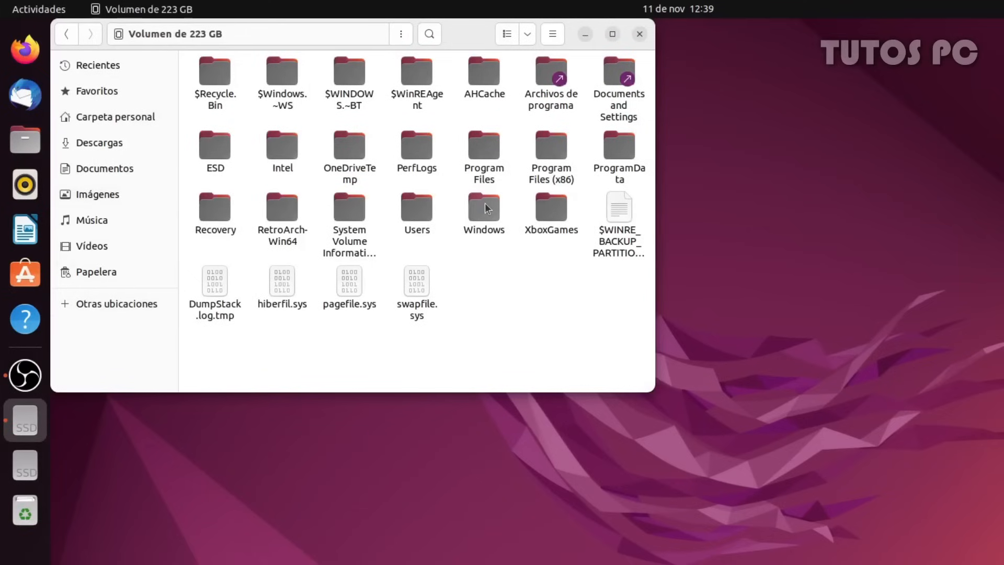
{"action": "left_click", "coordinate": [485, 204]}
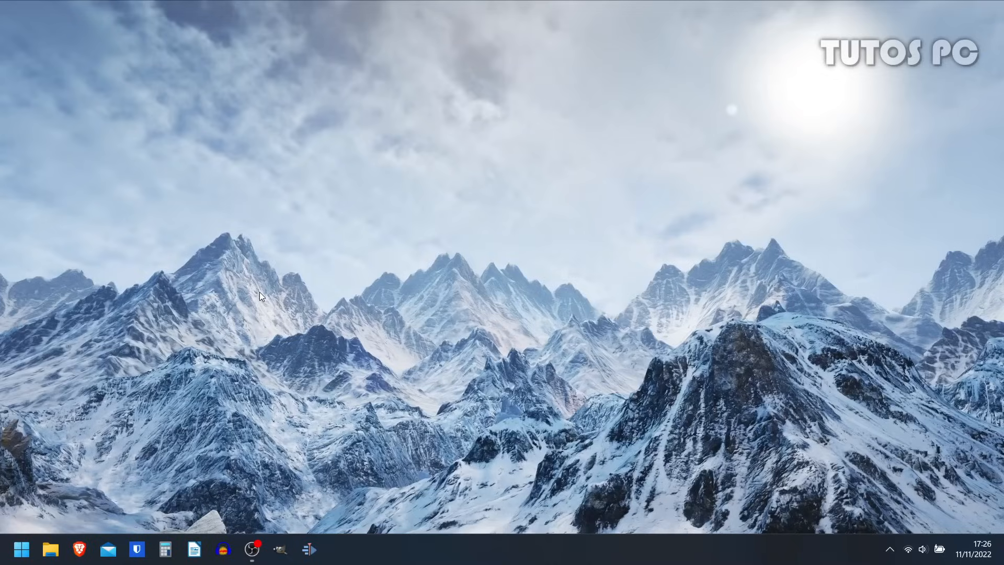
Find 'particiones' in Start to open Disk Management, maximized to full screen
{"action": "left_click", "coordinate": [21, 549]}
{"action": "type", "text": "par"}
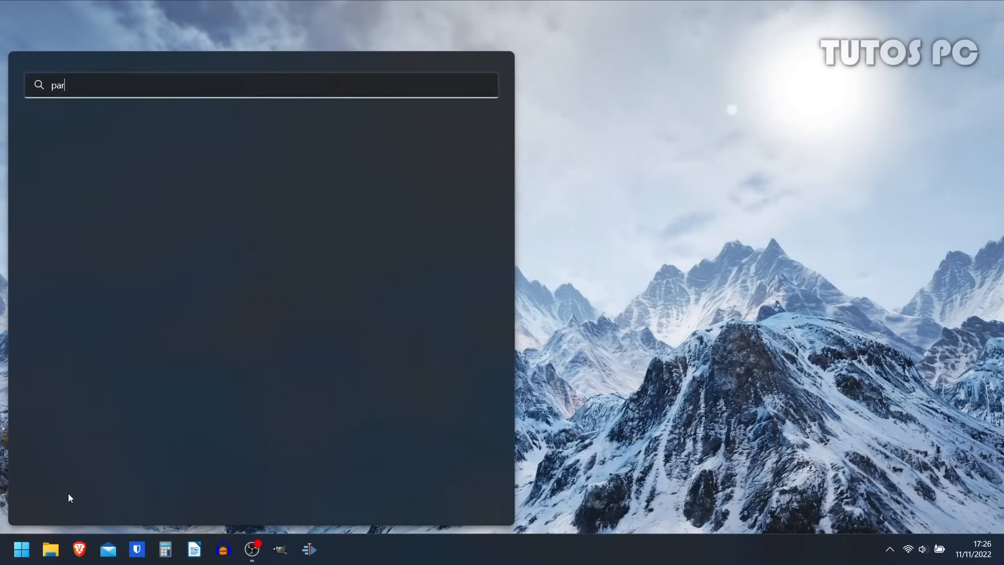
{"action": "type", "text": "ticiones"}
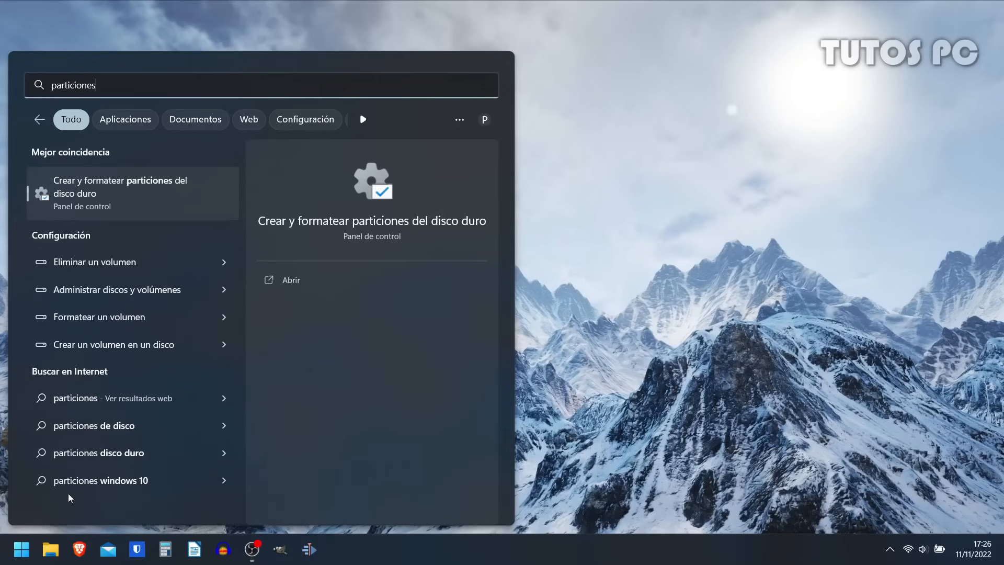
{"action": "left_click", "coordinate": [96, 204]}
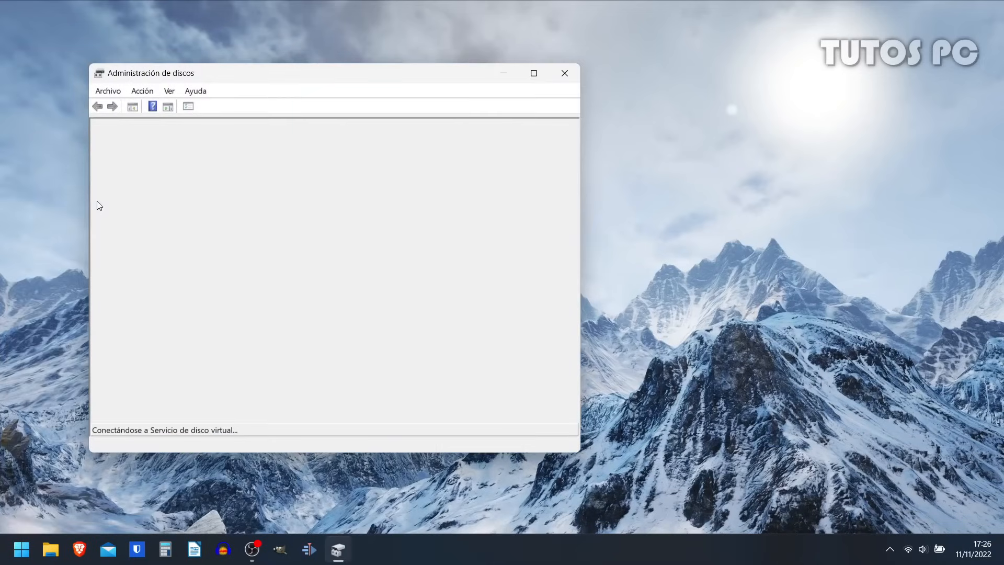
{"action": "left_click", "coordinate": [535, 75]}
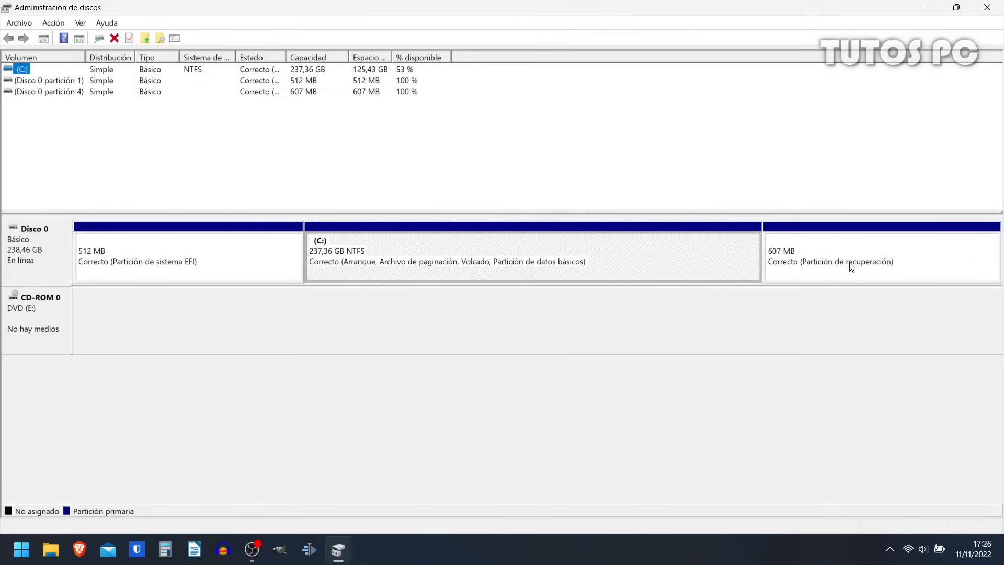
Shrink the C: volume by 61440 MB to free 60 GB
{"action": "right_click", "coordinate": [618, 256]}
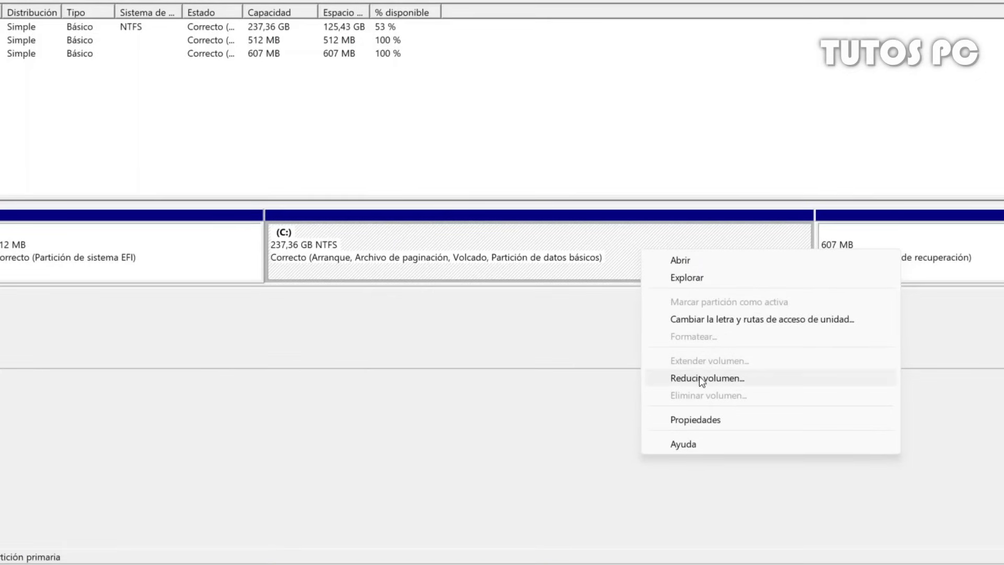
{"action": "left_click", "coordinate": [711, 380]}
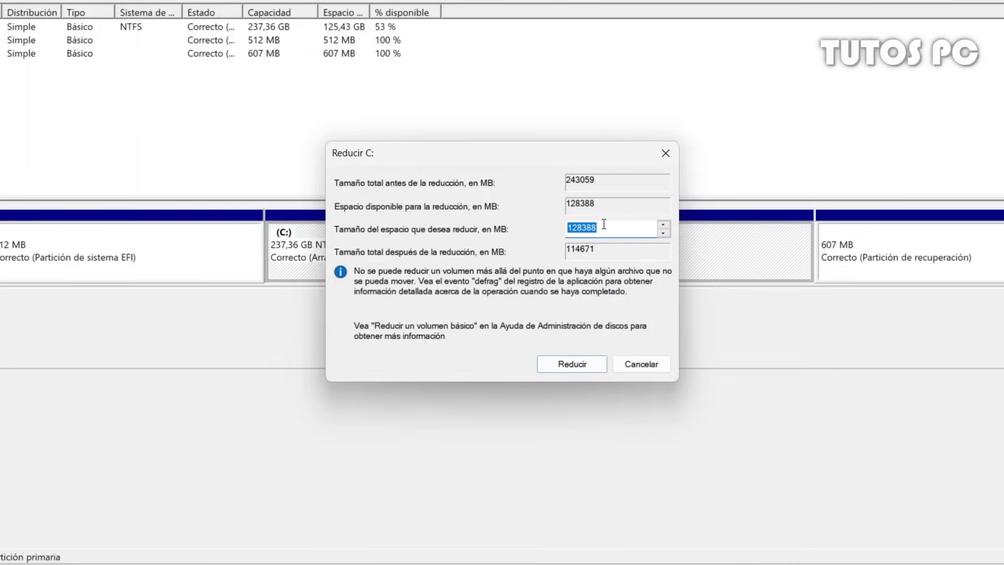
{"action": "type", "text": "61440"}
{"action": "left_click", "coordinate": [571, 365]}
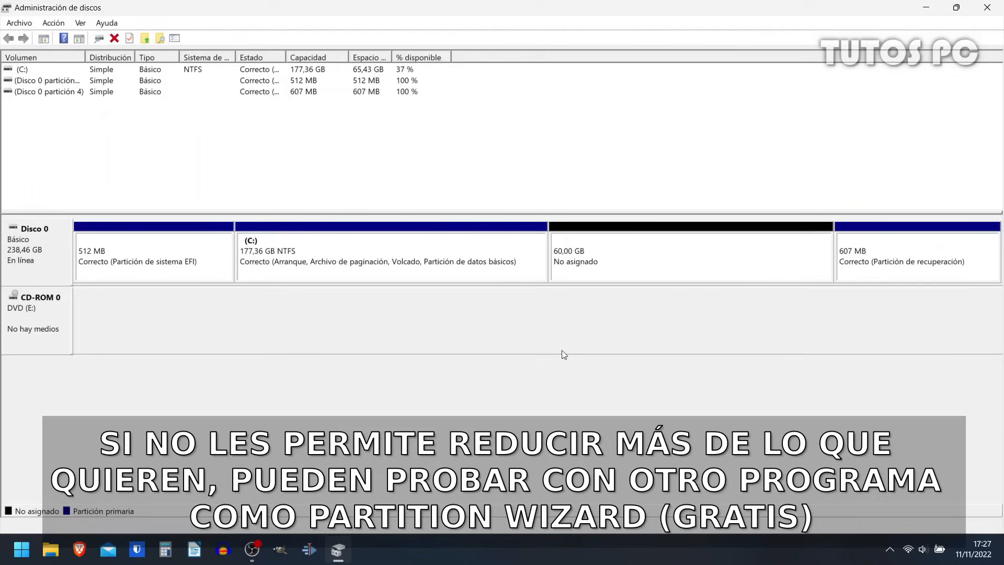
Select the new 60,00 GB unallocated space and check drive C: in This PC
{"action": "left_click", "coordinate": [642, 274]}
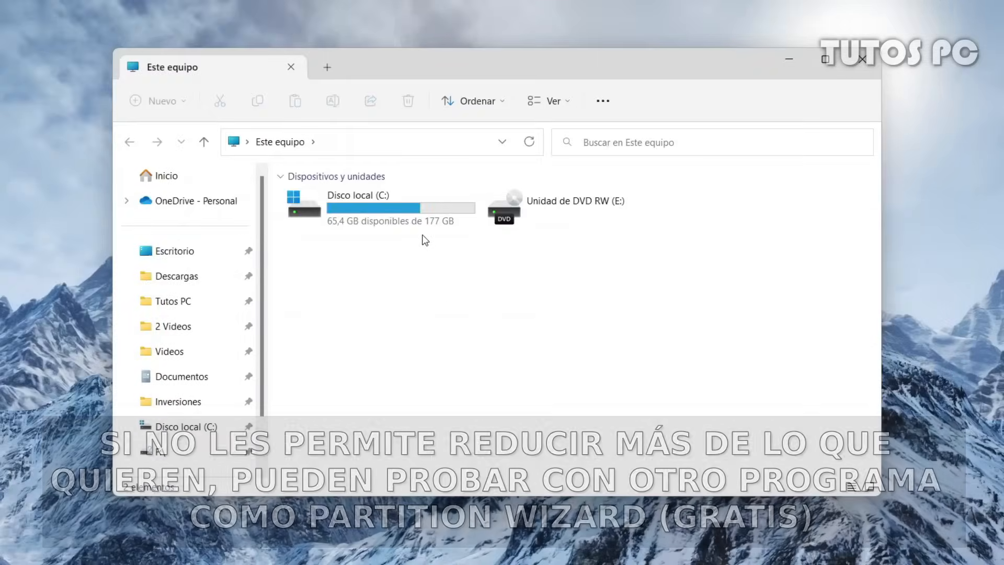
{"action": "mouse_move", "coordinate": [406, 231]}
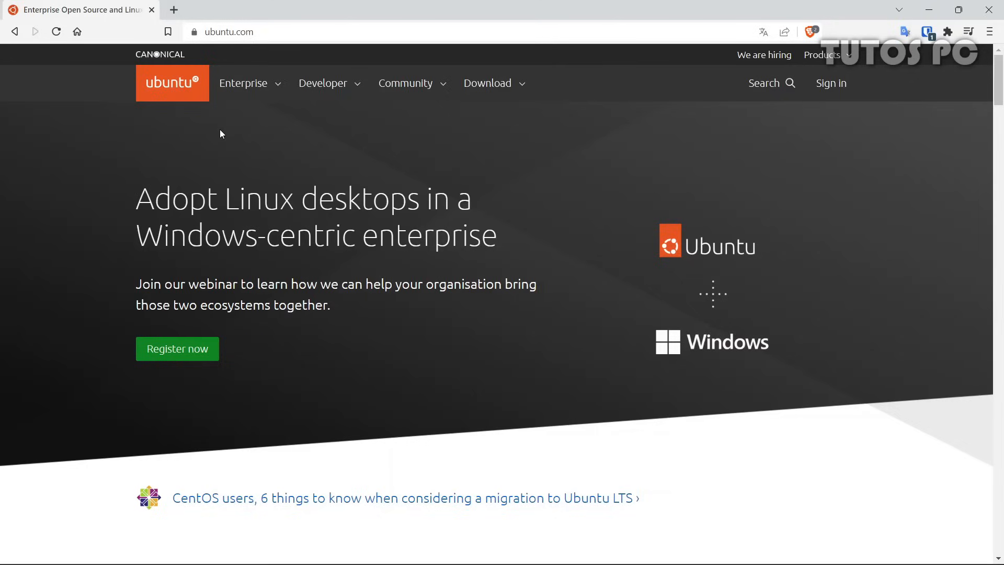
Download ubuntu-22.04.1-desktop-amd64.iso from the Ubuntu Desktop page and save it in Descargas
{"action": "left_click", "coordinate": [271, 32]}
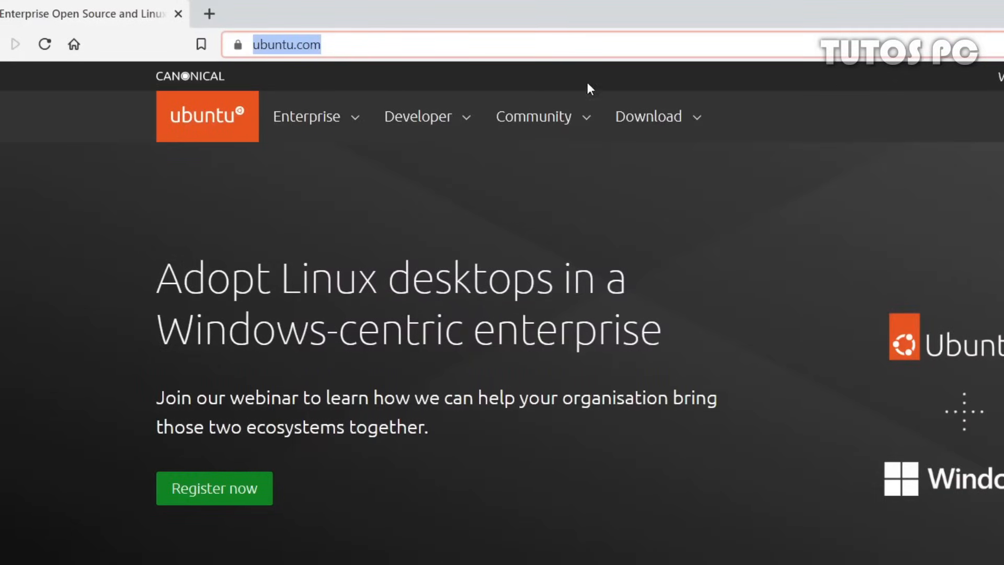
{"action": "left_click", "coordinate": [632, 112]}
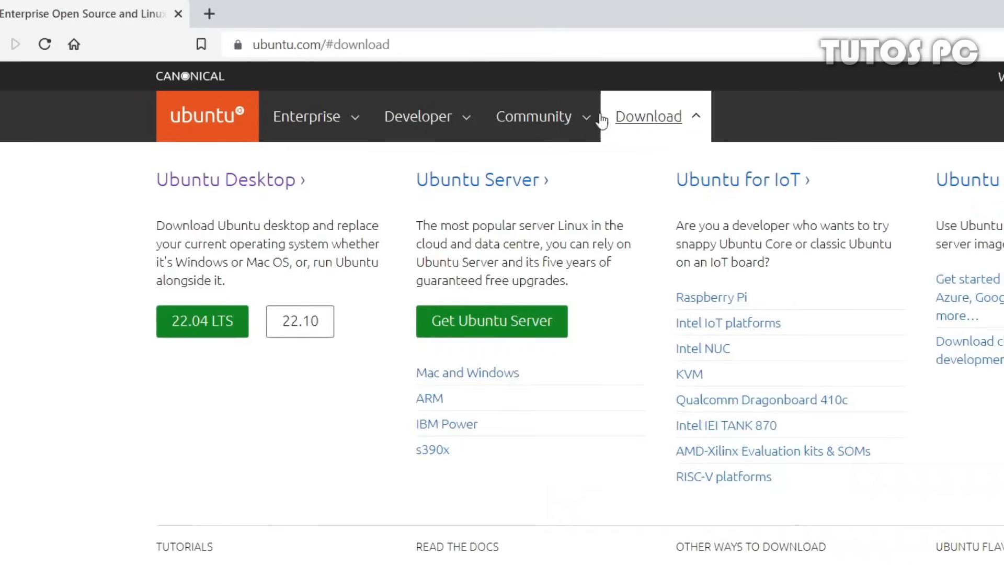
{"action": "left_click", "coordinate": [273, 188]}
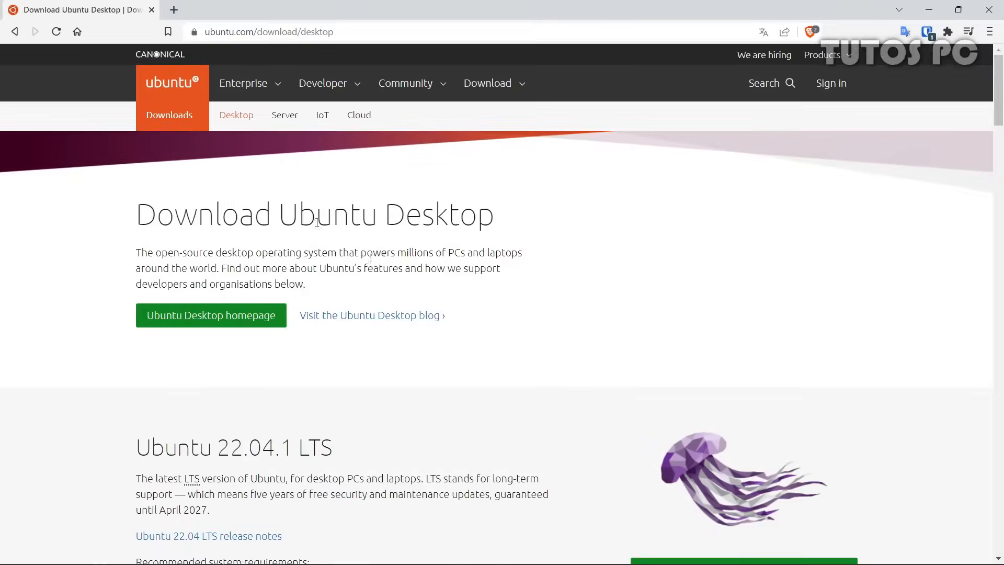
{"action": "scroll", "coordinate": [372, 257], "scroll_direction": "down", "scroll_amount": 5}
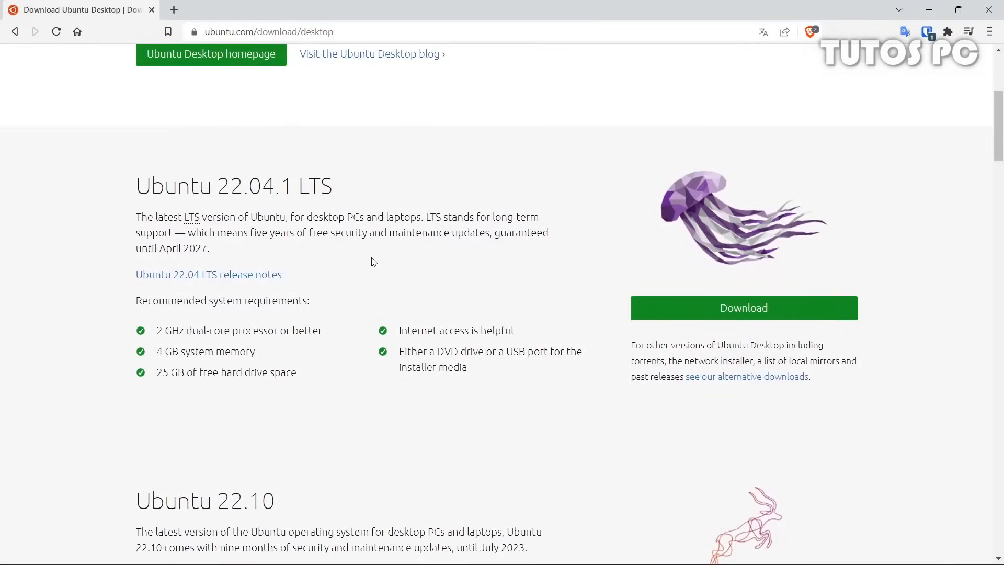
{"action": "scroll", "coordinate": [372, 260], "scroll_direction": "down", "scroll_amount": 6}
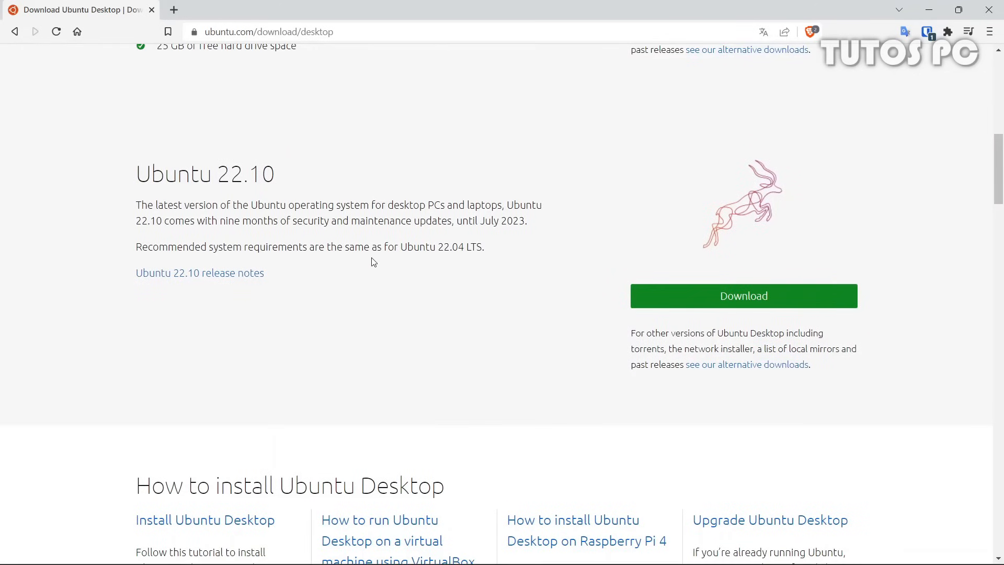
{"action": "scroll", "coordinate": [373, 261], "scroll_direction": "up", "scroll_amount": 5}
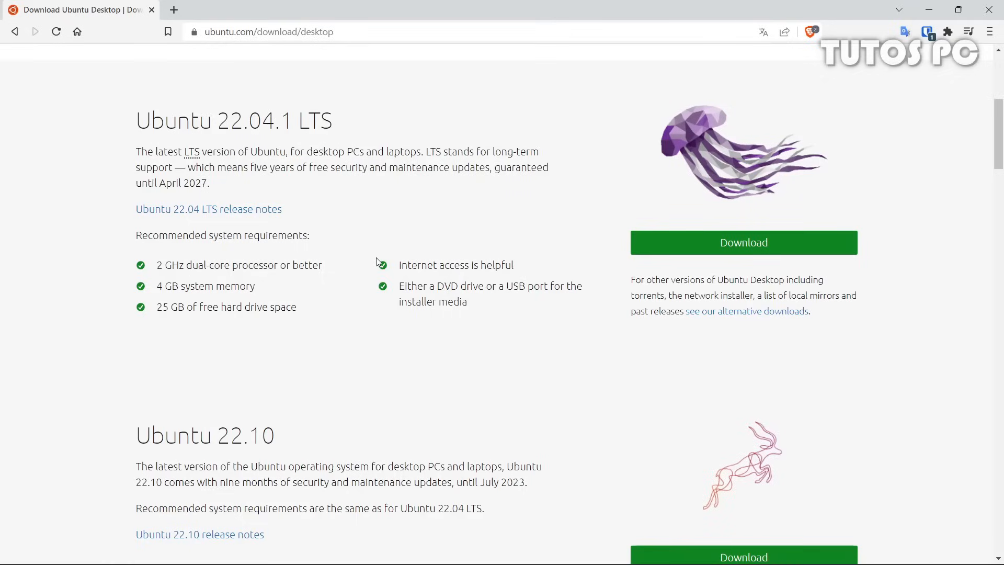
{"action": "left_click", "coordinate": [719, 252]}
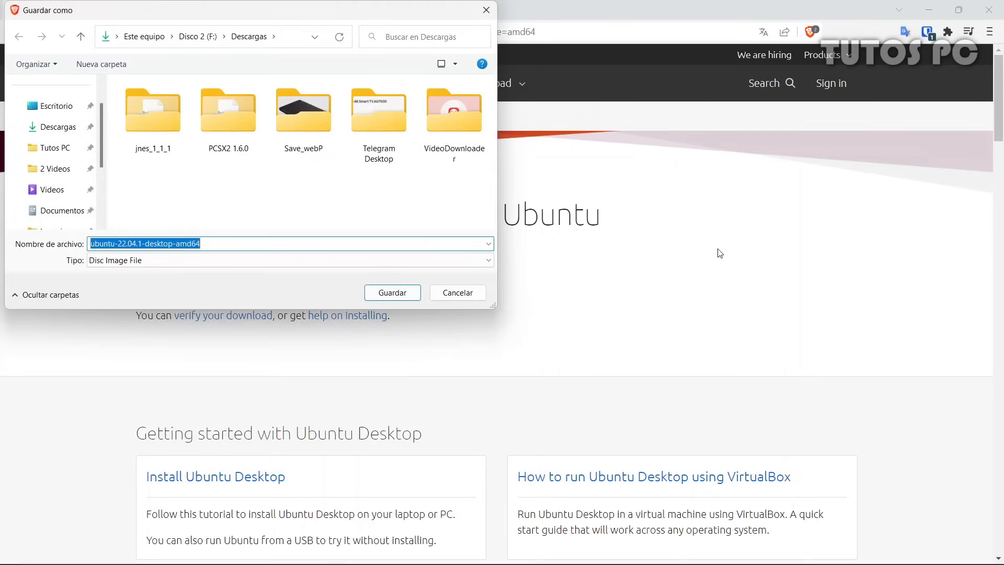
{"action": "left_click", "coordinate": [396, 295]}
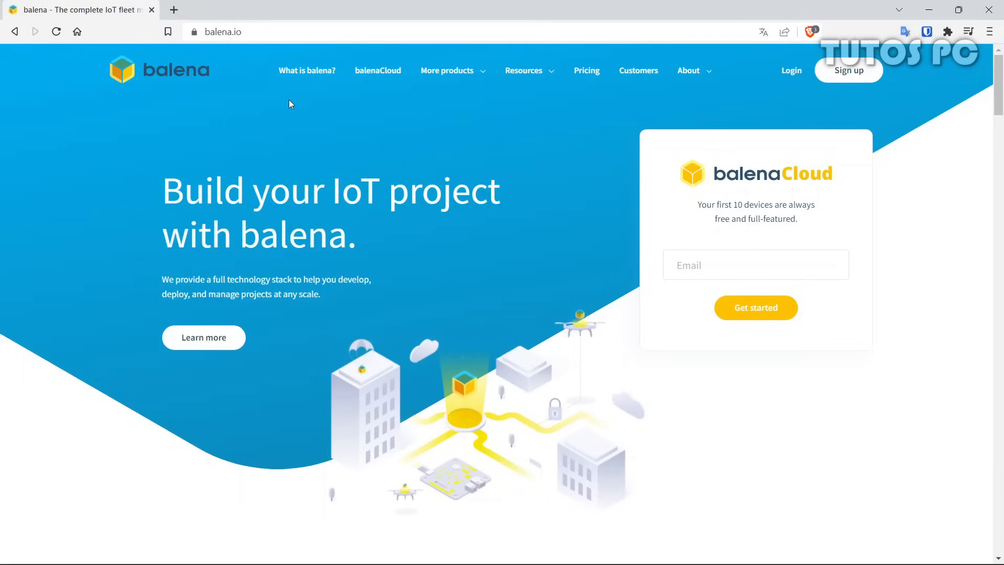
Download Etcher for Windows (Portable) from the balenaEtcher product page and save it in Descargas
{"action": "left_click", "coordinate": [255, 35]}
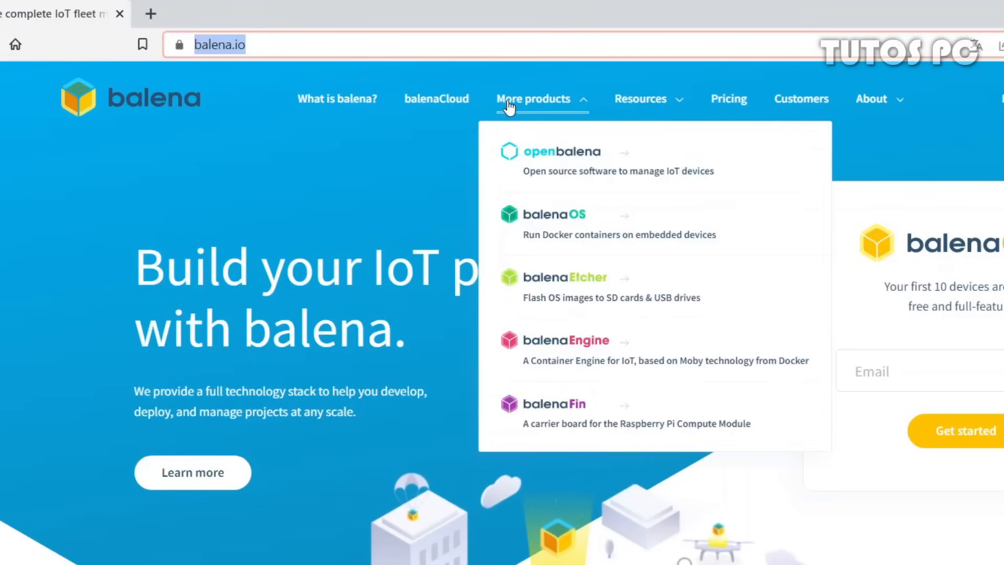
{"action": "left_click", "coordinate": [507, 106]}
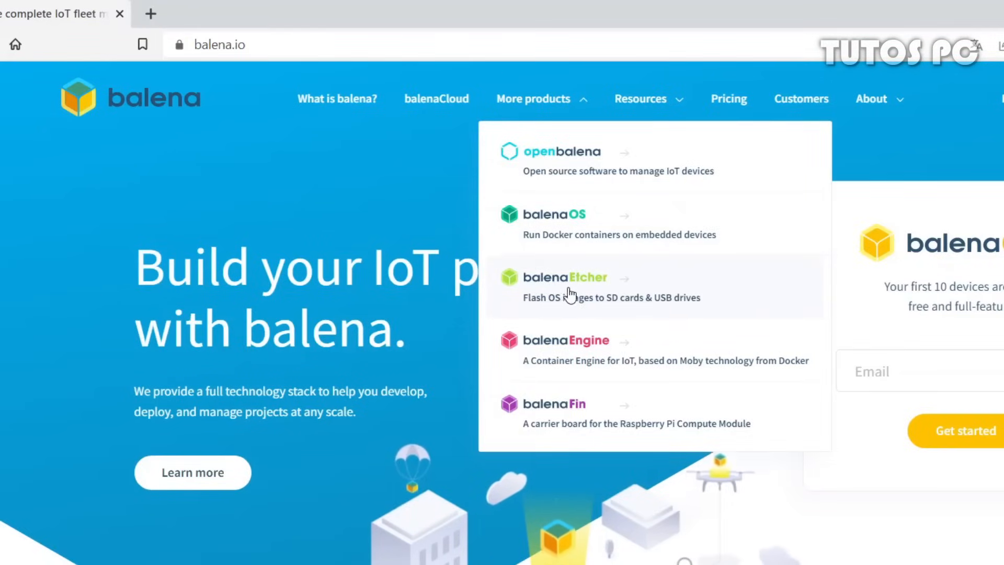
{"action": "left_click", "coordinate": [578, 294]}
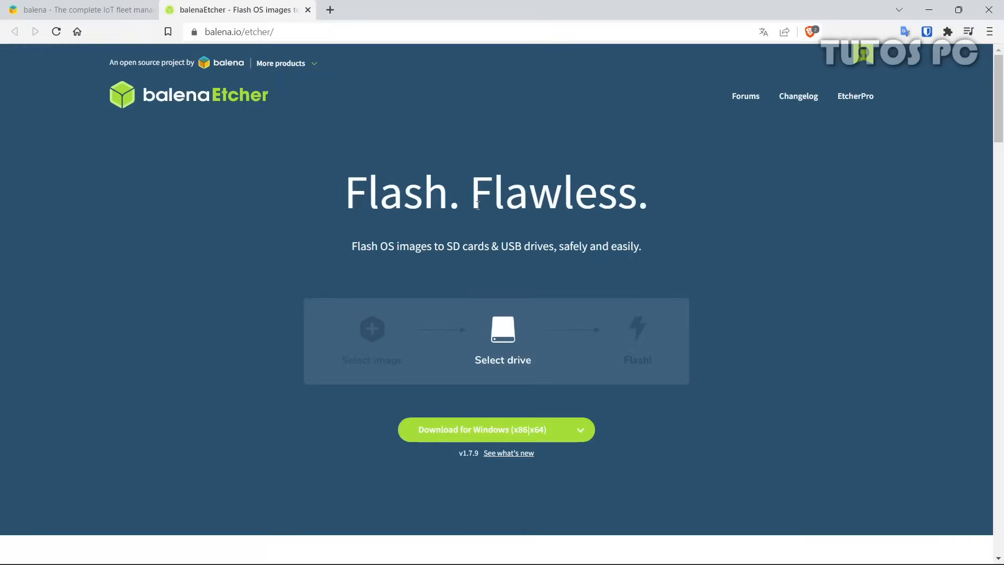
{"action": "left_click", "coordinate": [587, 432]}
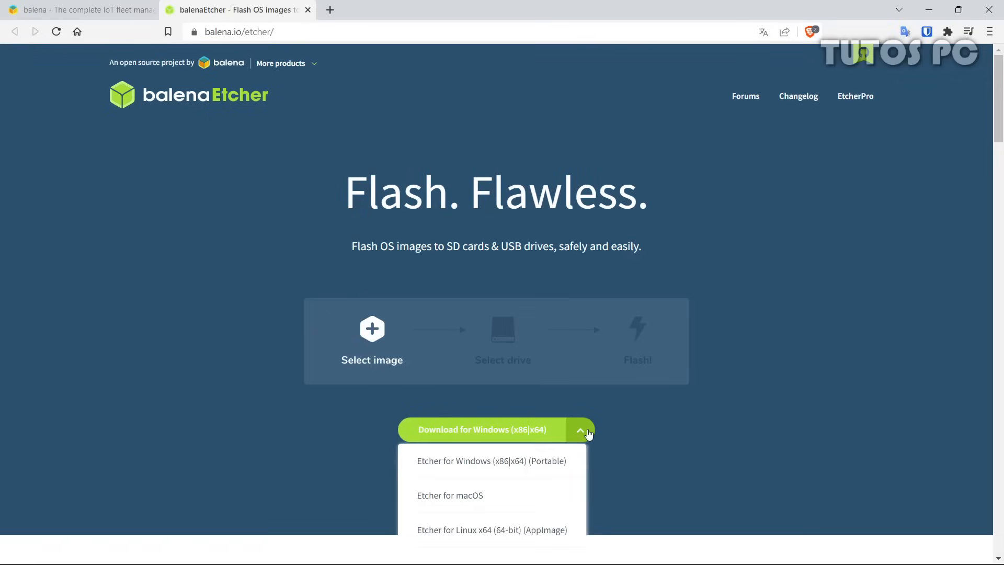
{"action": "left_click", "coordinate": [546, 469]}
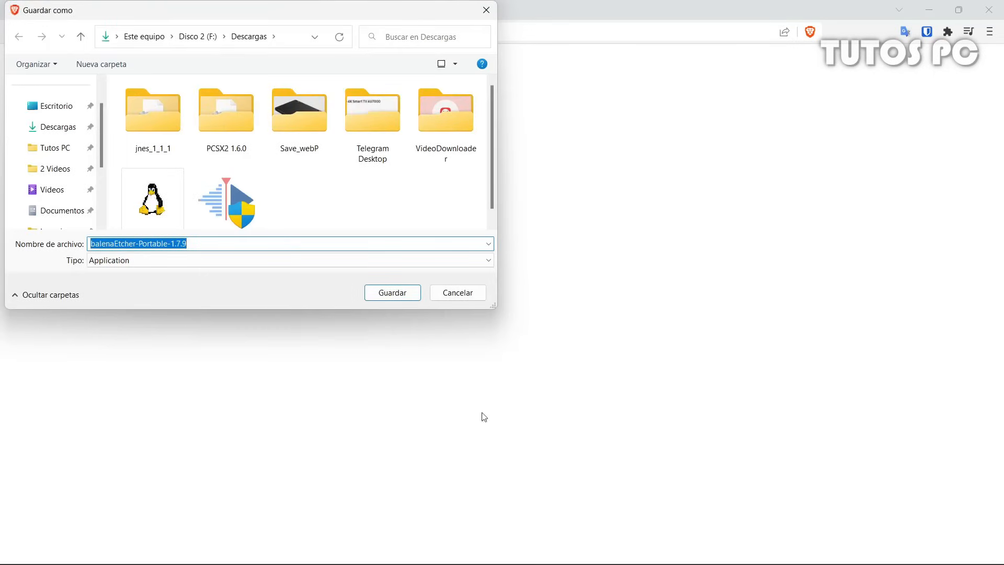
{"action": "left_click", "coordinate": [373, 293]}
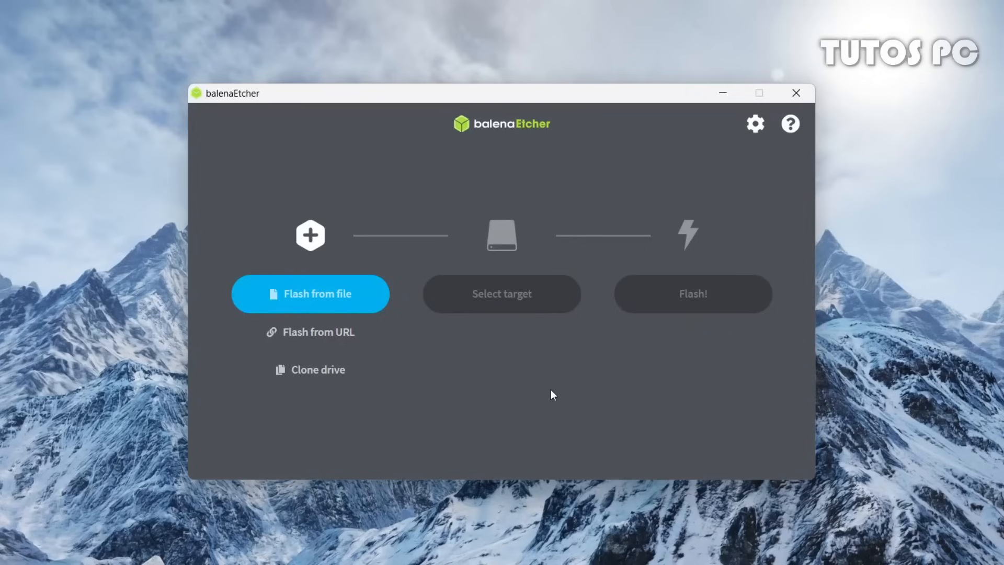
Load the Ubuntu 22.04.1 ISO into balenaEtcher as the image to flash
{"action": "left_click", "coordinate": [324, 298]}
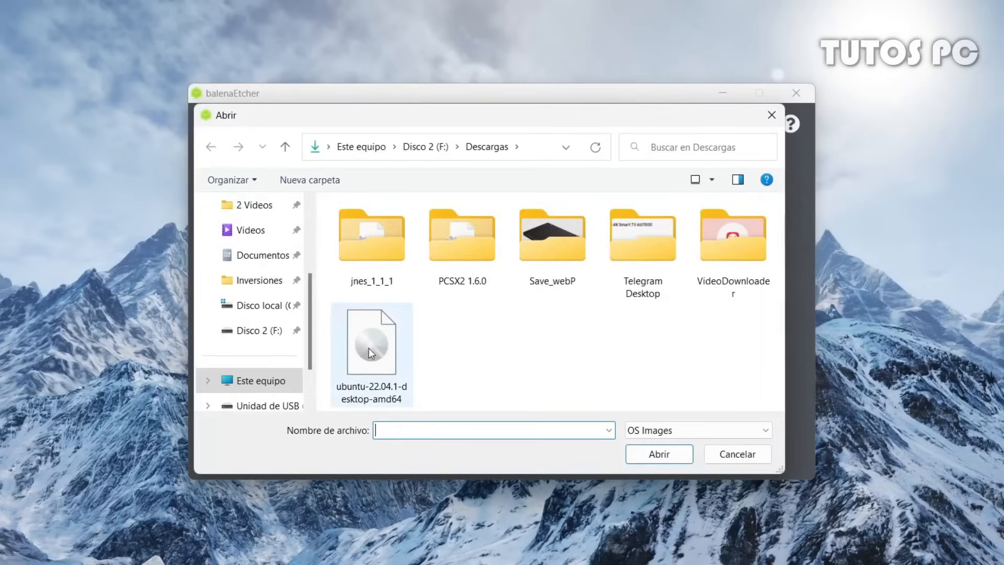
{"action": "left_click", "coordinate": [369, 349]}
{"action": "left_click", "coordinate": [639, 454]}
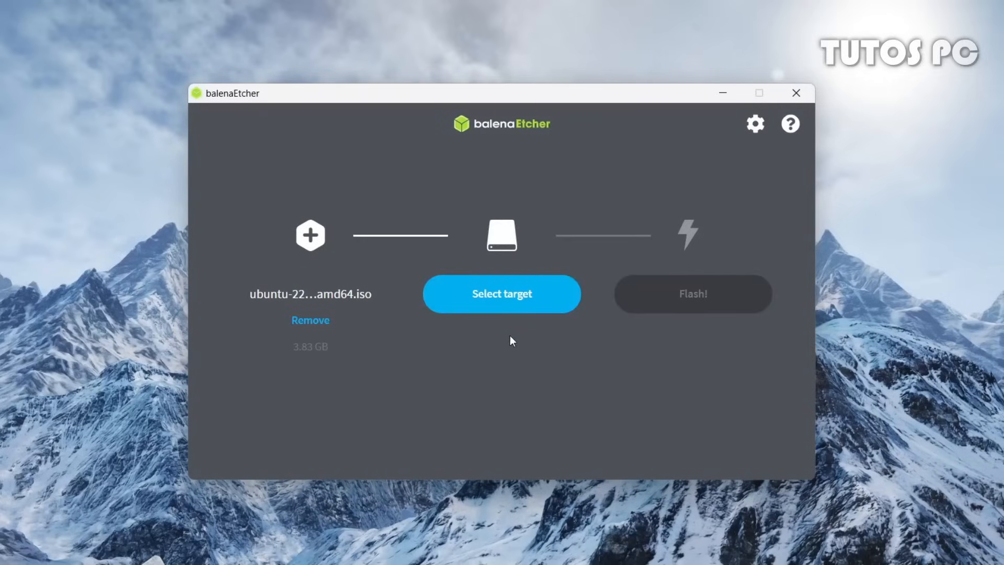
Choose the Kingston USB drive as the target and start flashing
{"action": "left_click", "coordinate": [524, 311]}
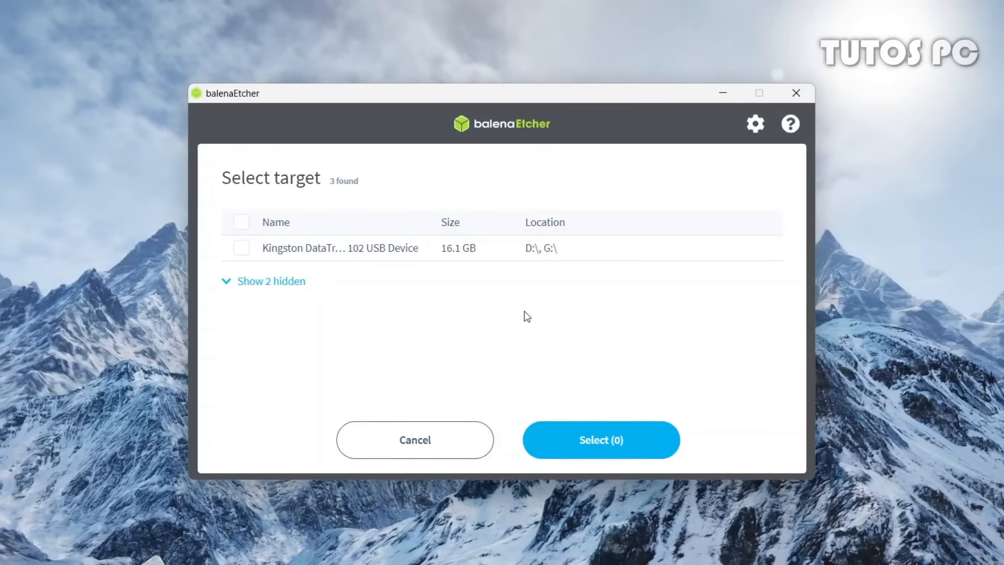
{"action": "left_click", "coordinate": [241, 250]}
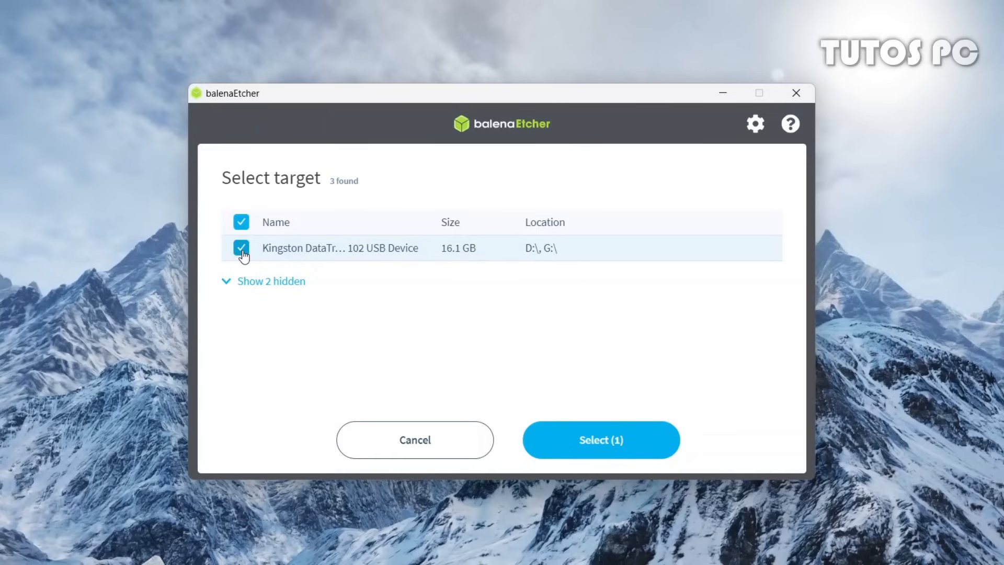
{"action": "left_click", "coordinate": [620, 437]}
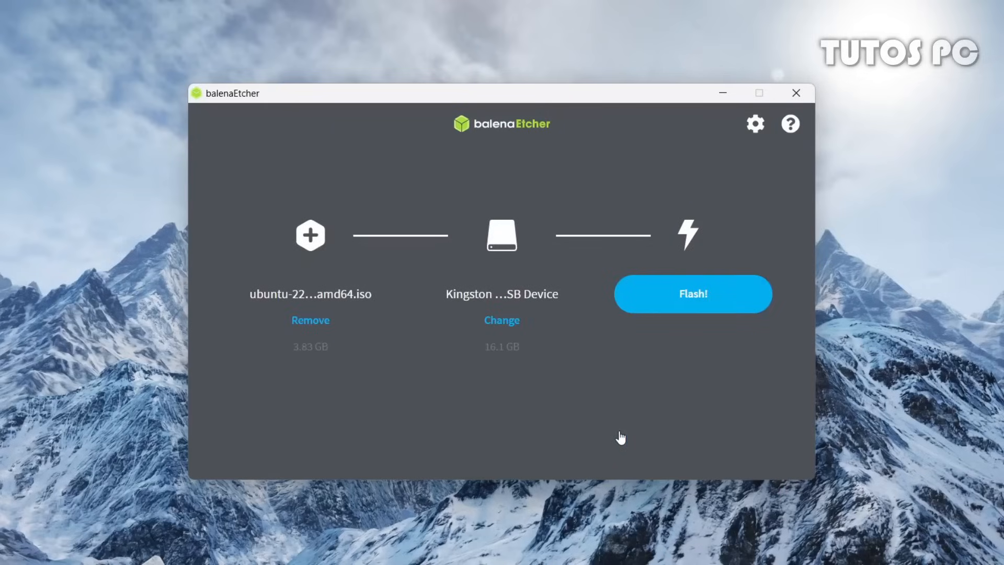
{"action": "left_click", "coordinate": [700, 310]}
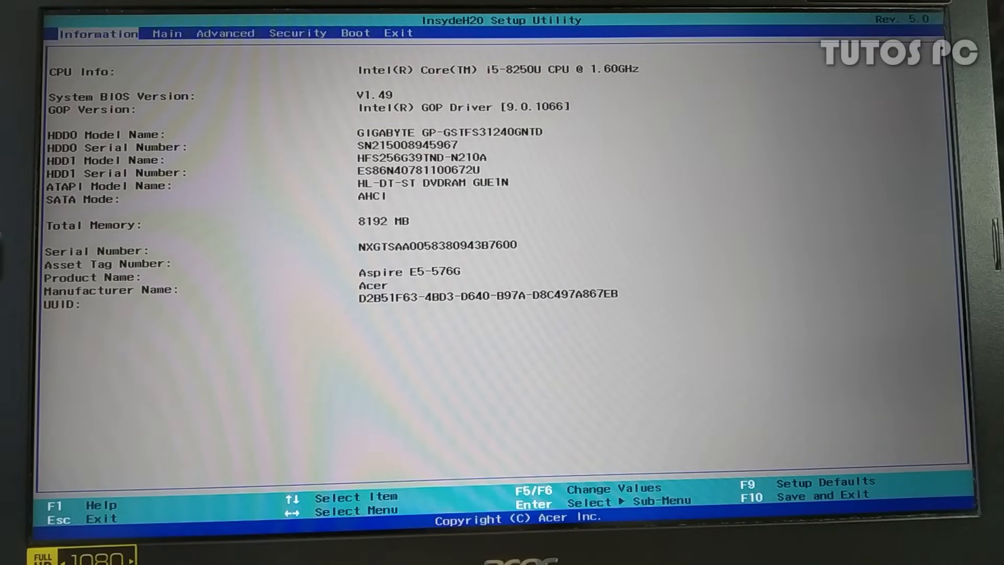
On the Boot page, raise USB HDD Kingston DataTraveler 102 to first boot position with F6
{"action": "key", "text": "Right"}
{"action": "key", "text": "Right"}
{"action": "key", "text": "Right"}
{"action": "key", "text": "Right"}
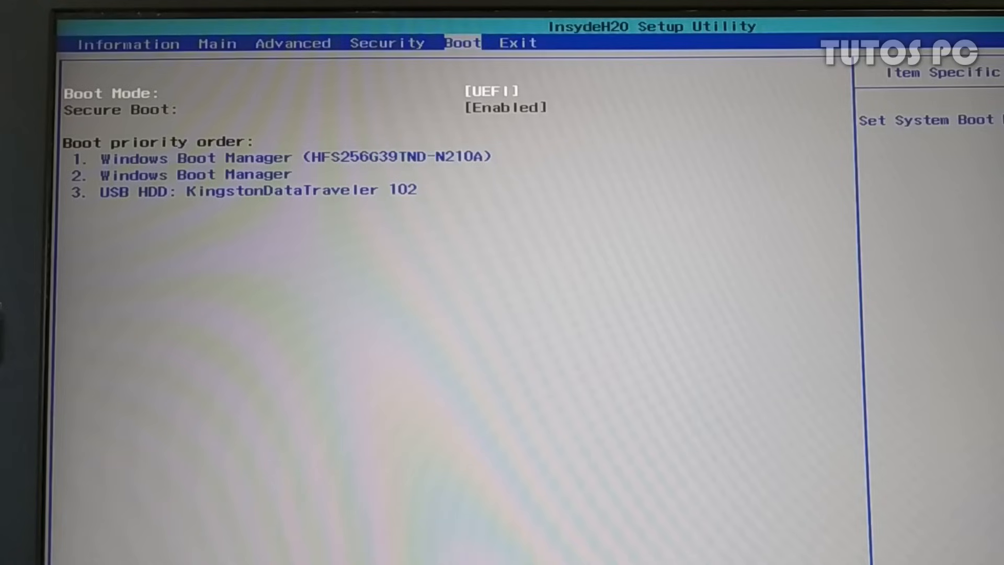
{"action": "key", "text": "Down"}
{"action": "key", "text": "Down"}
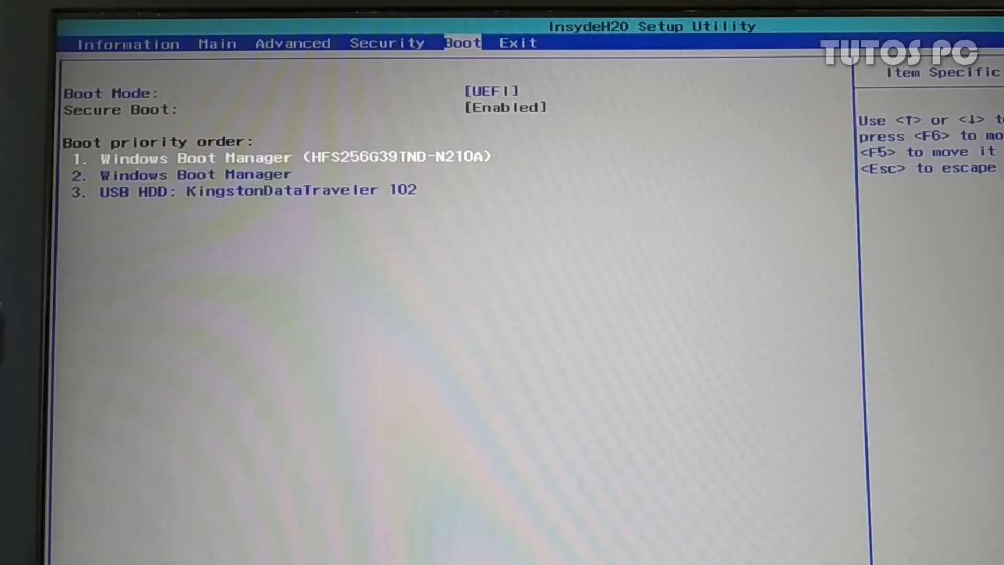
{"action": "key", "text": "Down"}
{"action": "key", "text": "Down"}
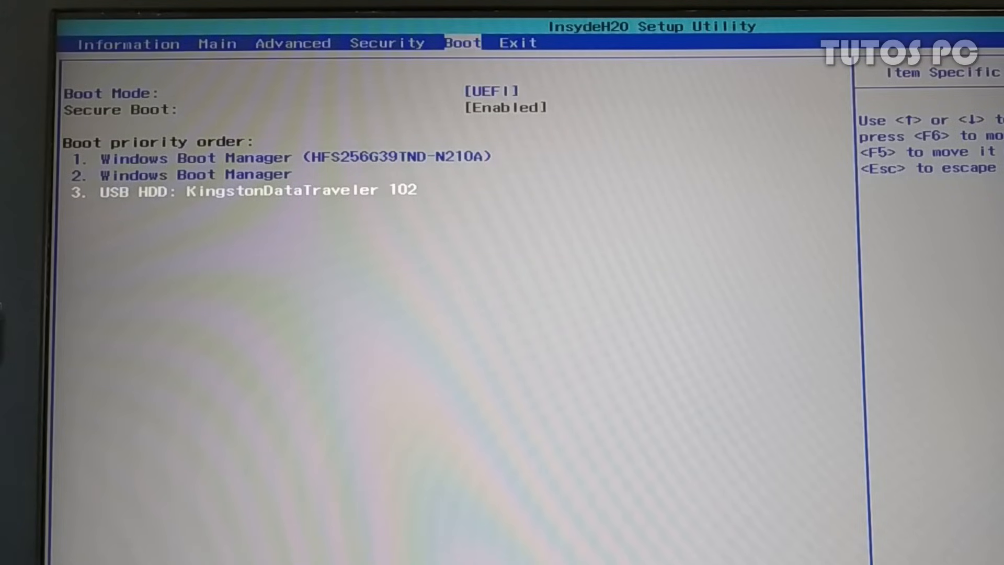
{"action": "key", "text": "F6"}
{"action": "key", "text": "F6"}
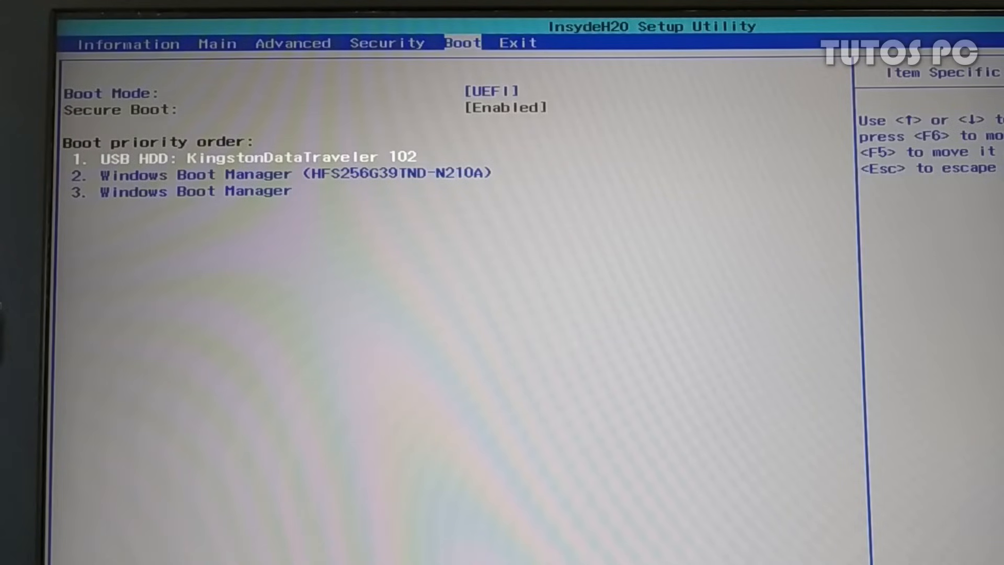
{"action": "key", "text": "Up"}
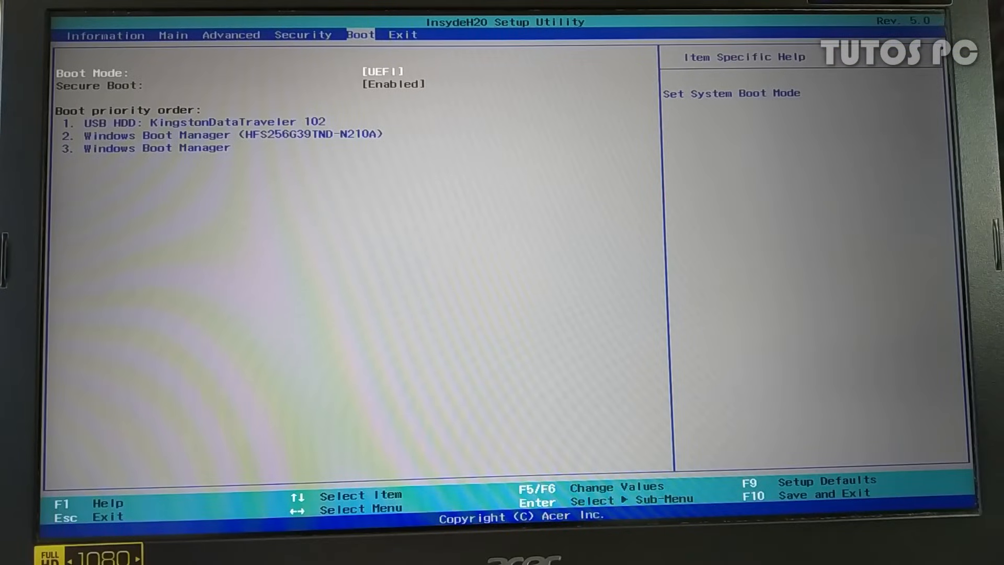
Set a supervisor password on the Security page
{"action": "key", "text": "Left"}
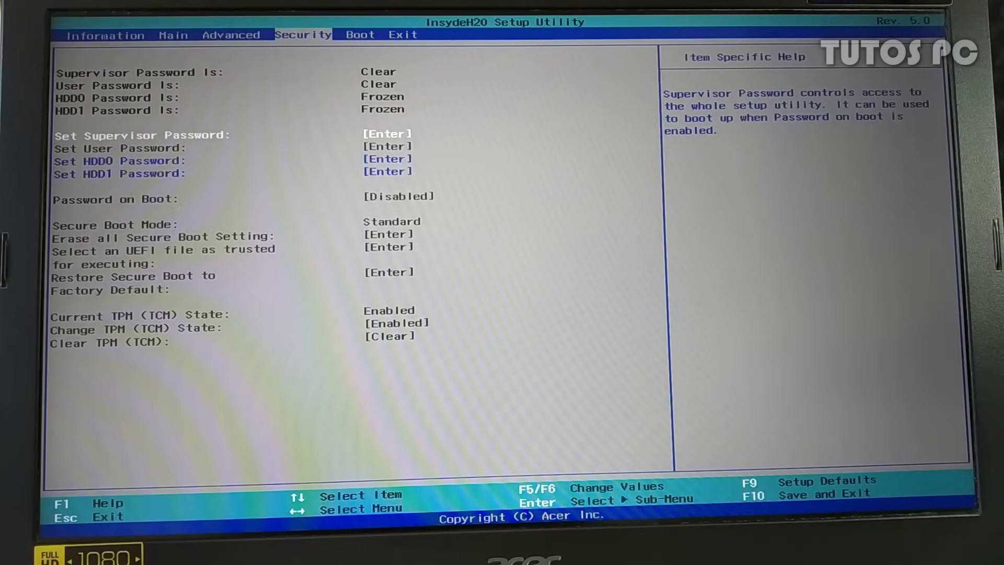
{"action": "key", "text": "Return"}
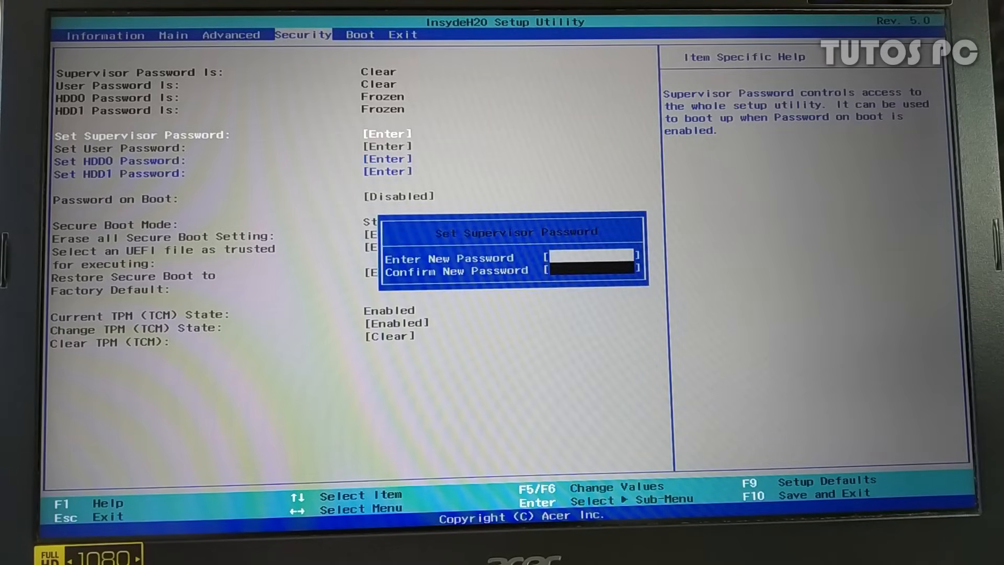
{"action": "type", "text": "************"}
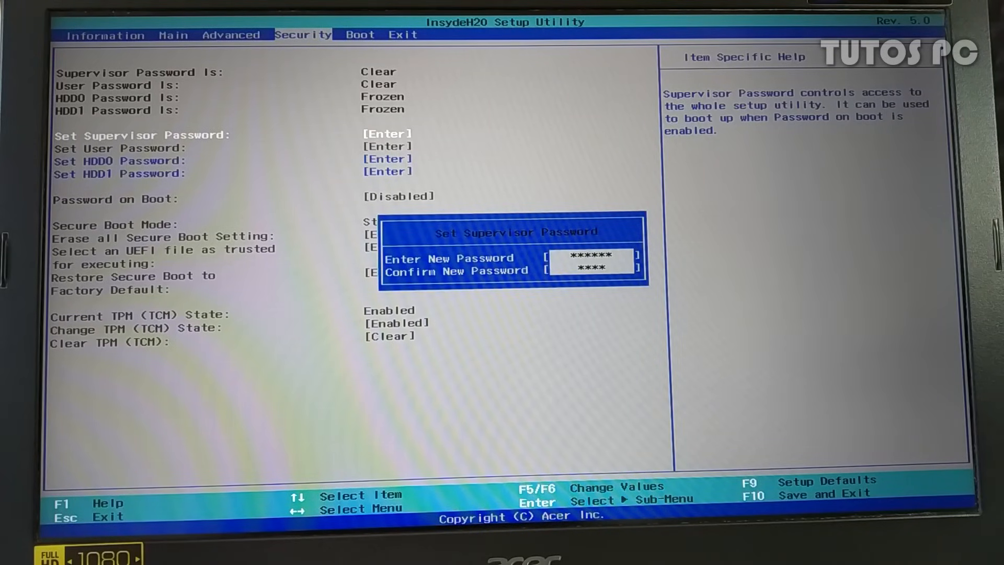
{"action": "key", "text": "Return"}
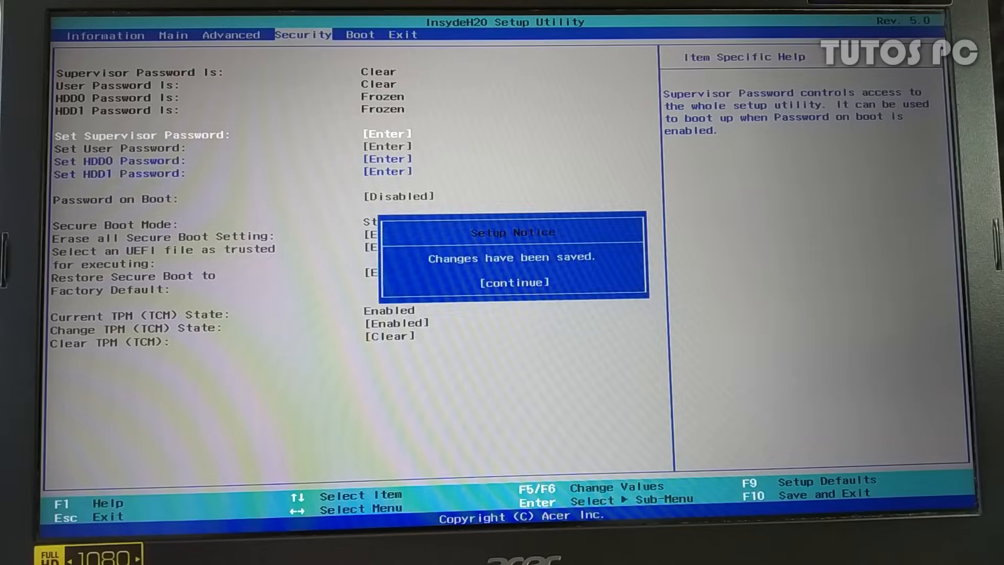
{"action": "key", "text": "Return"}
Change Secure Boot to Disabled on the Boot page
{"action": "key", "text": "Right"}
{"action": "key", "text": "Down"}
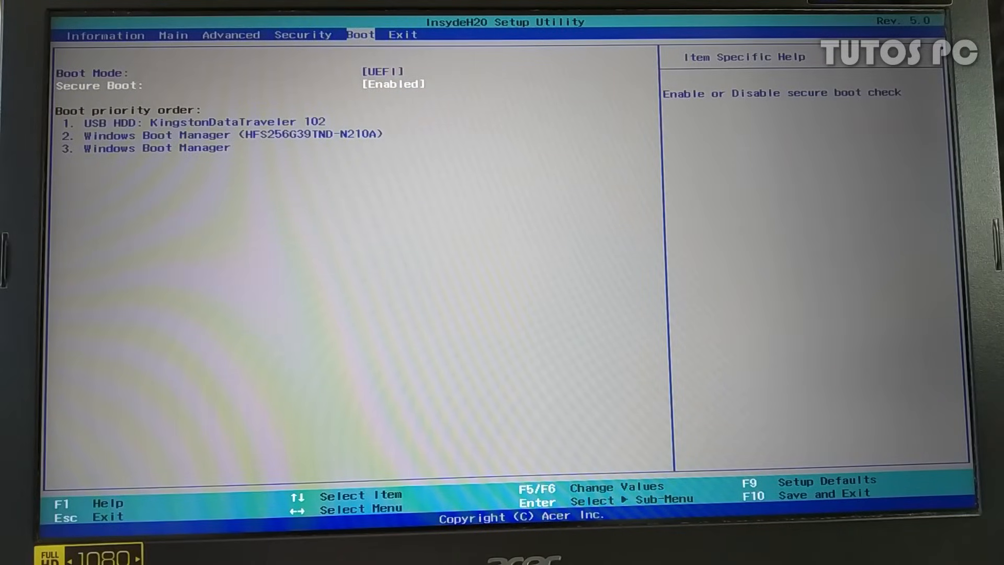
{"action": "key", "text": "Return"}
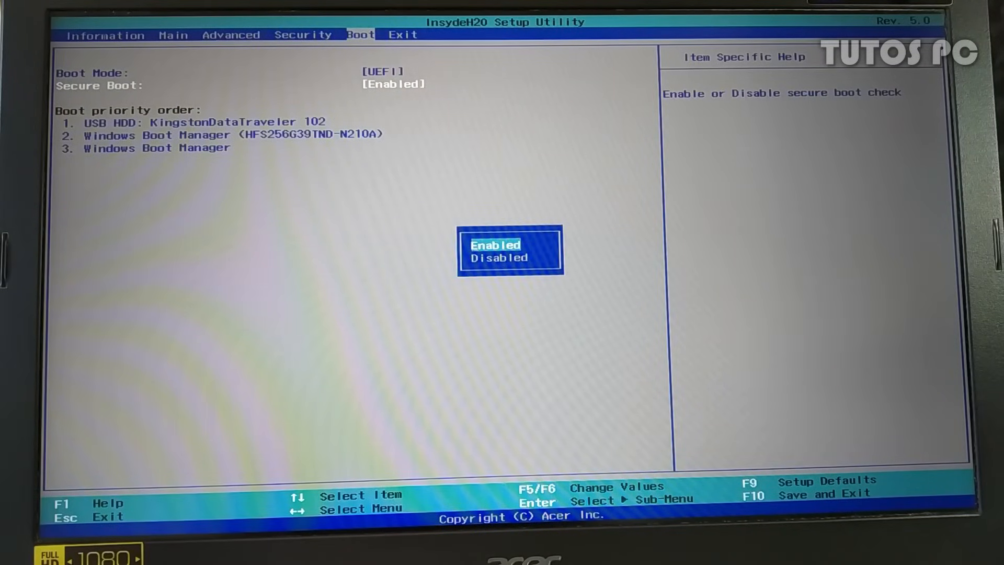
{"action": "key", "text": "Down"}
{"action": "key", "text": "Return"}
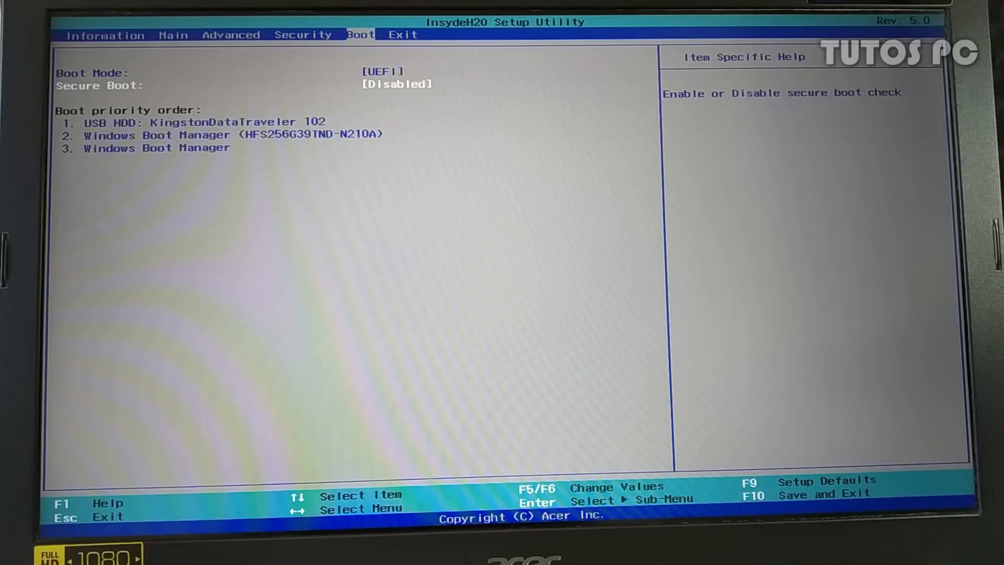
{"action": "key", "text": "Left"}
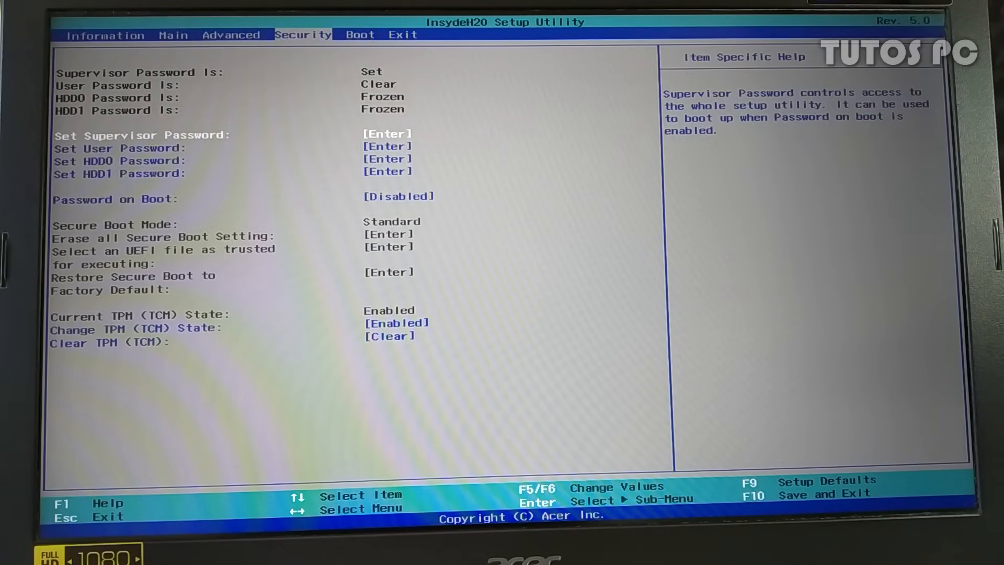
Clear the supervisor password by entering the current one and leaving the new one blank
{"action": "key", "text": "Return"}
{"action": "type", "text": "******"}
{"action": "key", "text": "Return"}
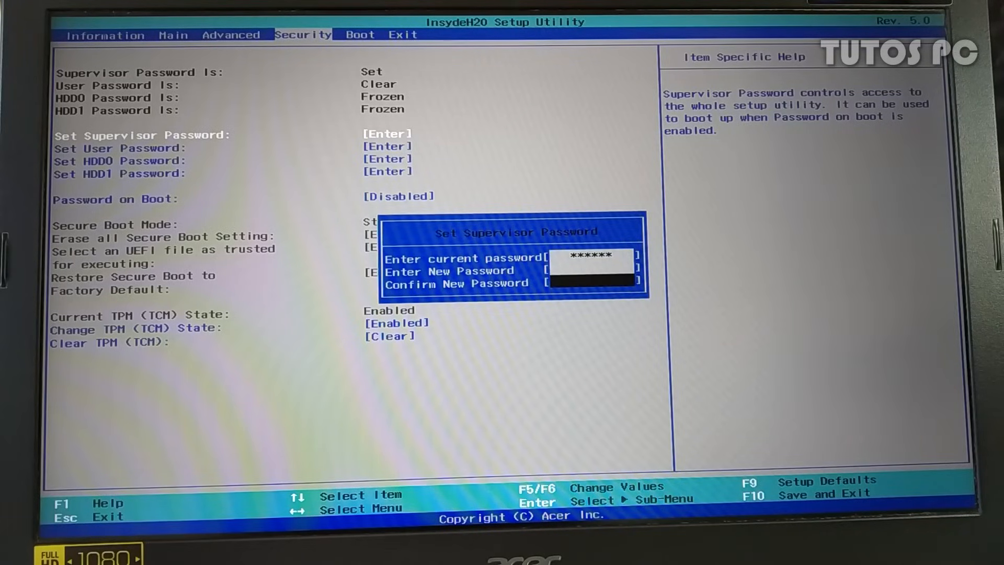
{"action": "key", "text": "Return"}
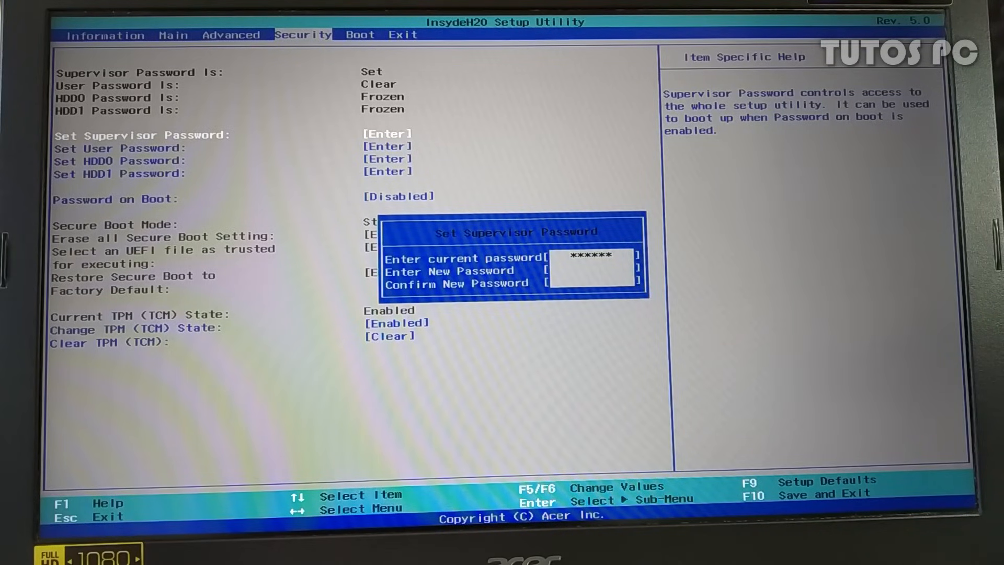
Save all BIOS changes with F10 and restart the laptop
{"action": "key", "text": "Return"}
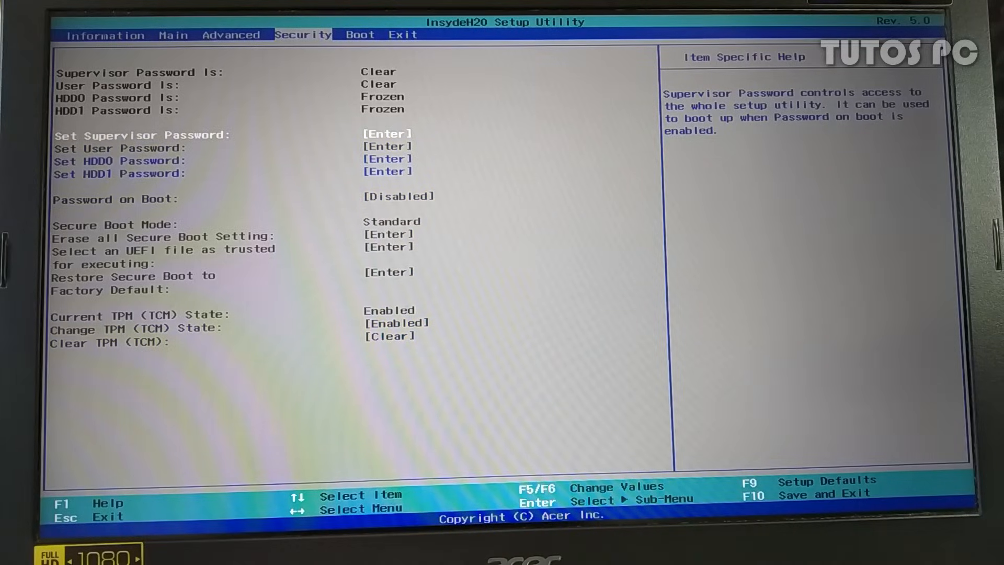
{"action": "key", "text": "F10"}
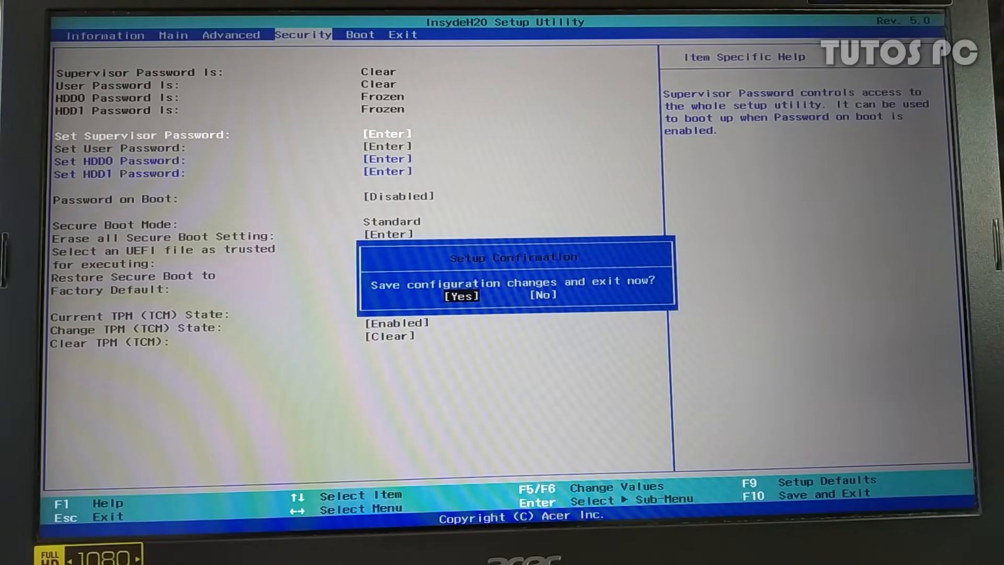
{"action": "key", "text": "Return"}
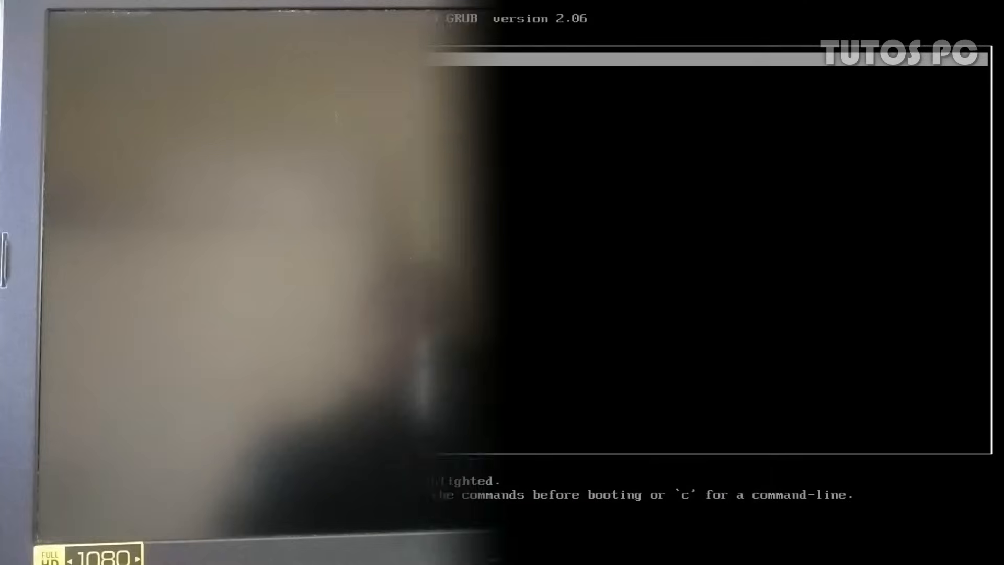
Boot Try or Install Ubuntu from GRUB and pick Español as the installer language
{"action": "key", "text": "Down"}
{"action": "key", "text": "Down"}
{"action": "key", "text": "Up"}
{"action": "key", "text": "Up"}
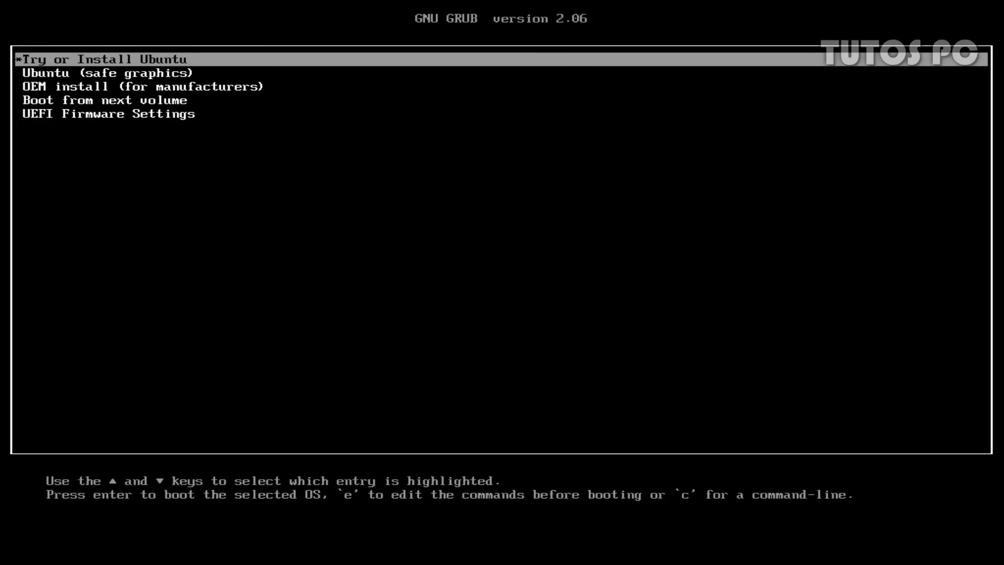
{"action": "key", "text": "Return"}
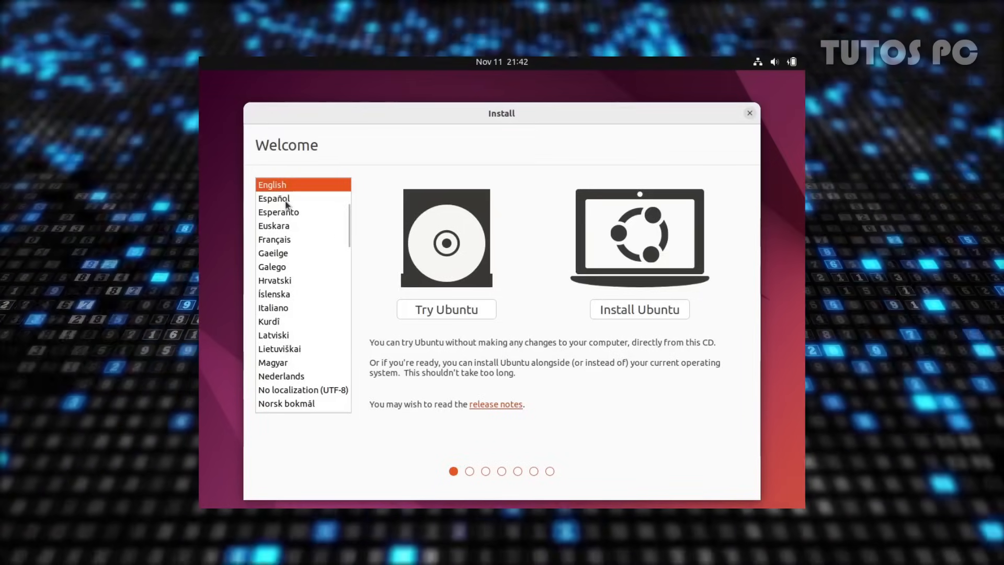
{"action": "left_click", "coordinate": [287, 200]}
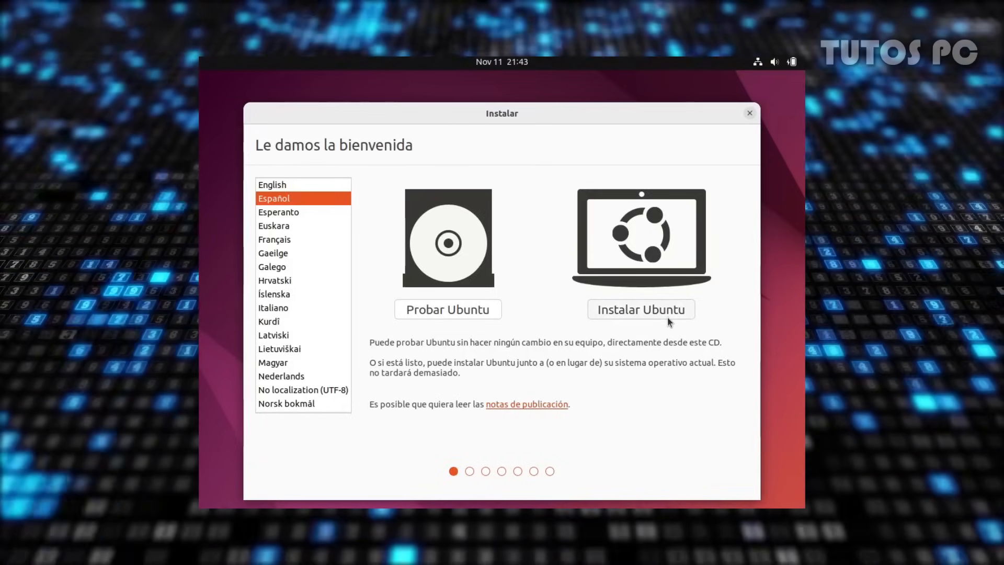
Start the Ubuntu install in Español and keep the Spanish keyboard layout
{"action": "left_click", "coordinate": [667, 316]}
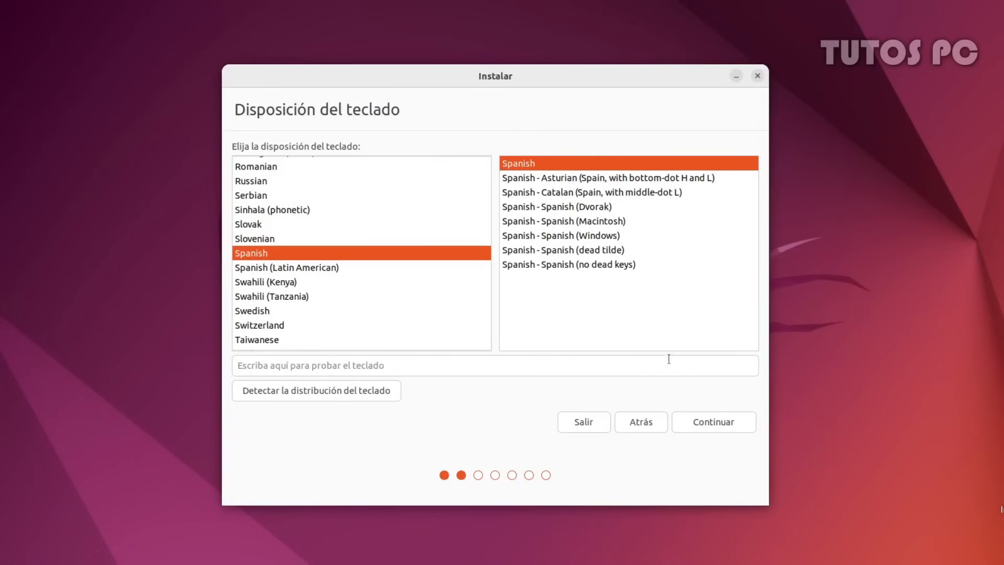
{"action": "left_click", "coordinate": [721, 423]}
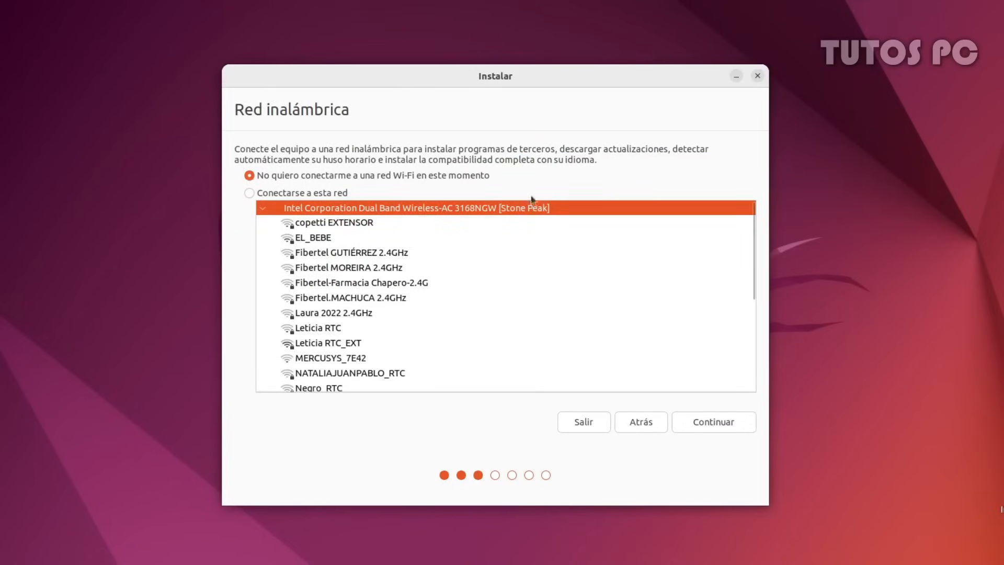
Join the 5G Wi-Fi network with its password, then continue to the updates step
{"action": "scroll", "coordinate": [422, 285], "scroll_direction": "down", "scroll_amount": 6}
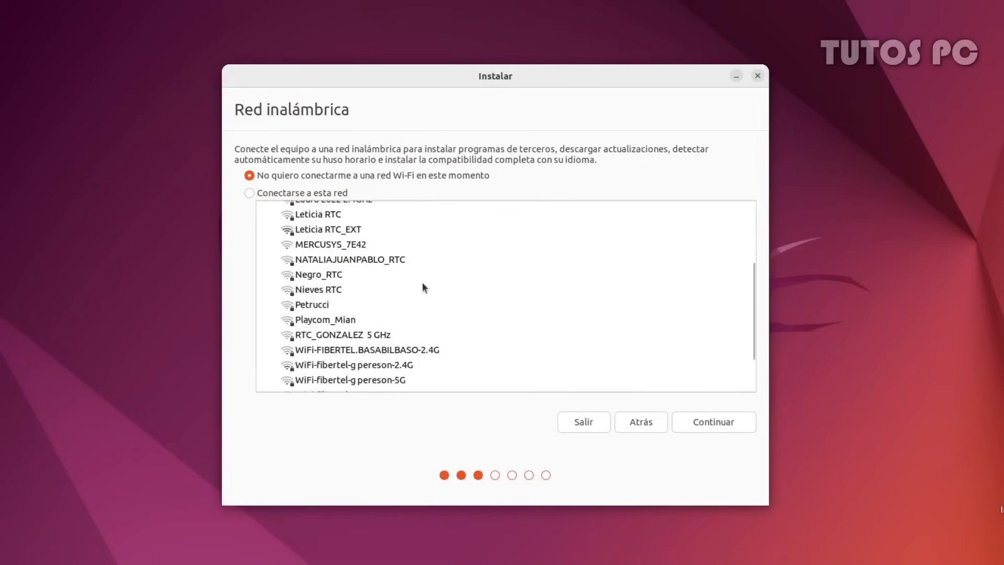
{"action": "left_click", "coordinate": [411, 324]}
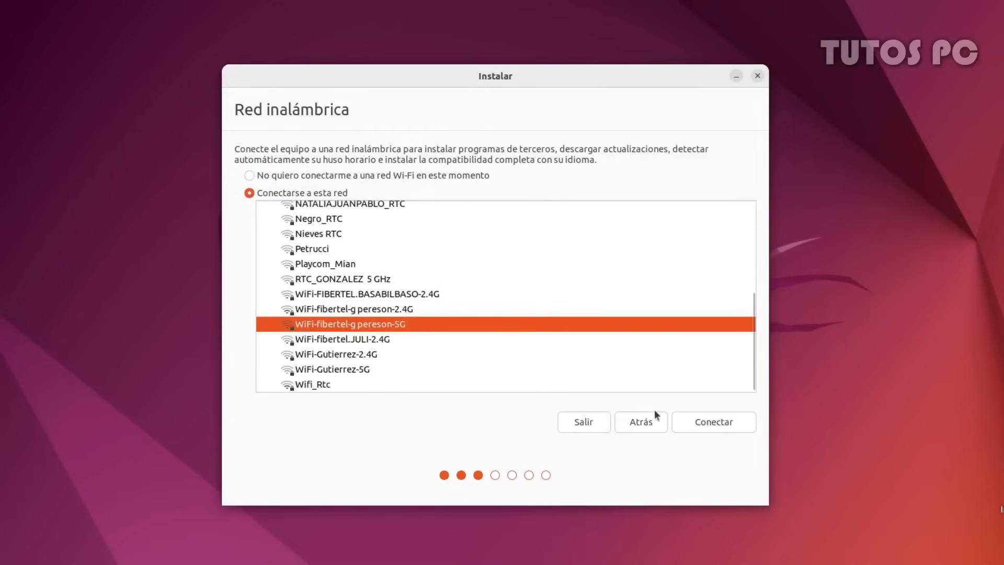
{"action": "left_click", "coordinate": [707, 422]}
{"action": "left_click", "coordinate": [532, 317]}
{"action": "type", "text": "**"}
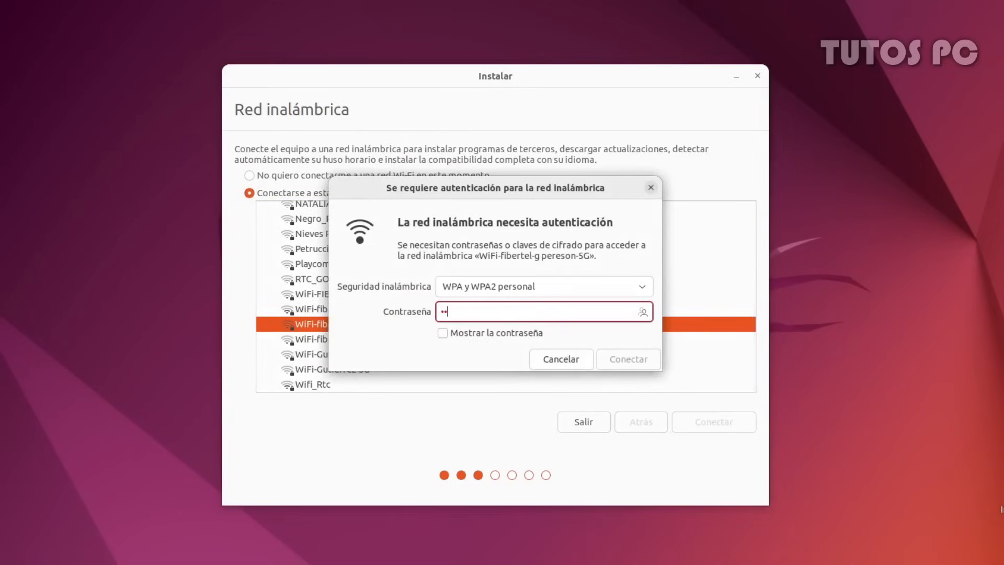
{"action": "type", "text": "********"}
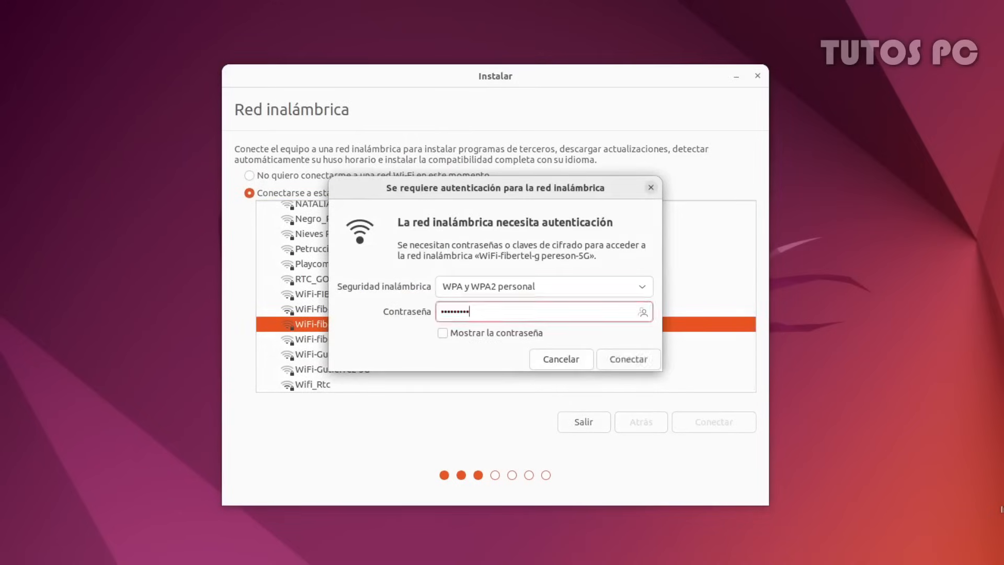
{"action": "left_click", "coordinate": [613, 361]}
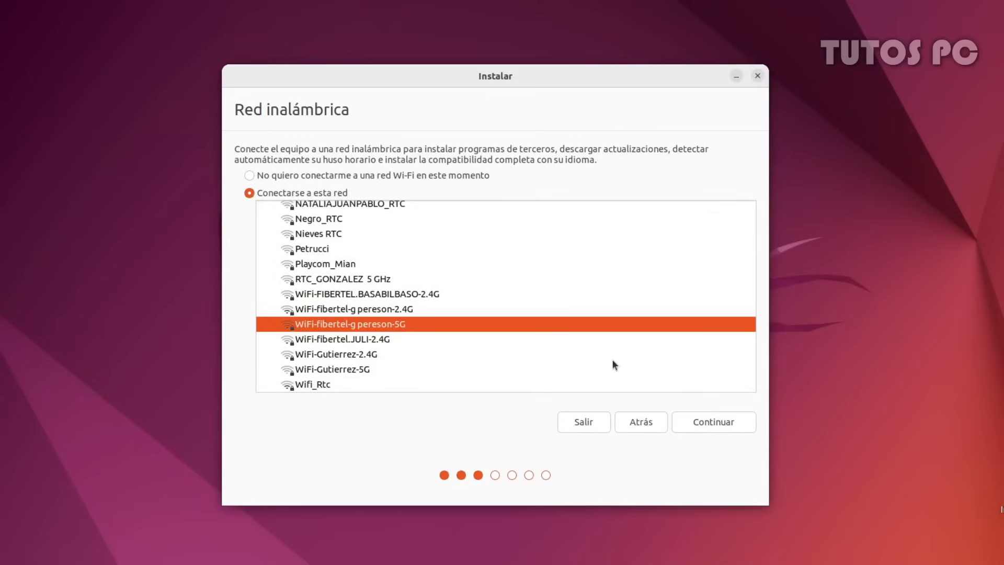
{"action": "left_click", "coordinate": [701, 425]}
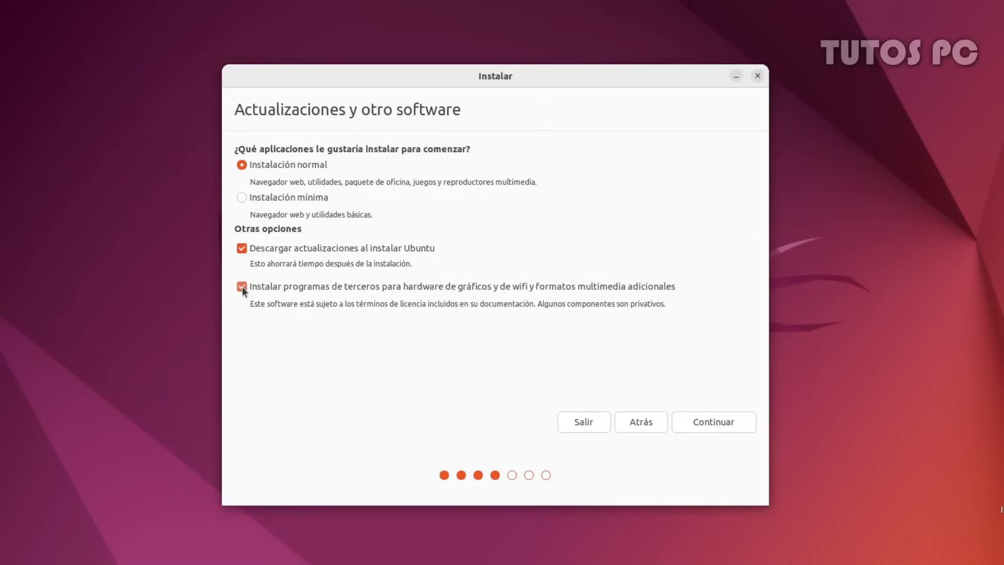
Confirm normal installation, updates and third-party graphics, Wi-Fi and multimedia software, then continue
{"action": "left_click", "coordinate": [712, 420]}
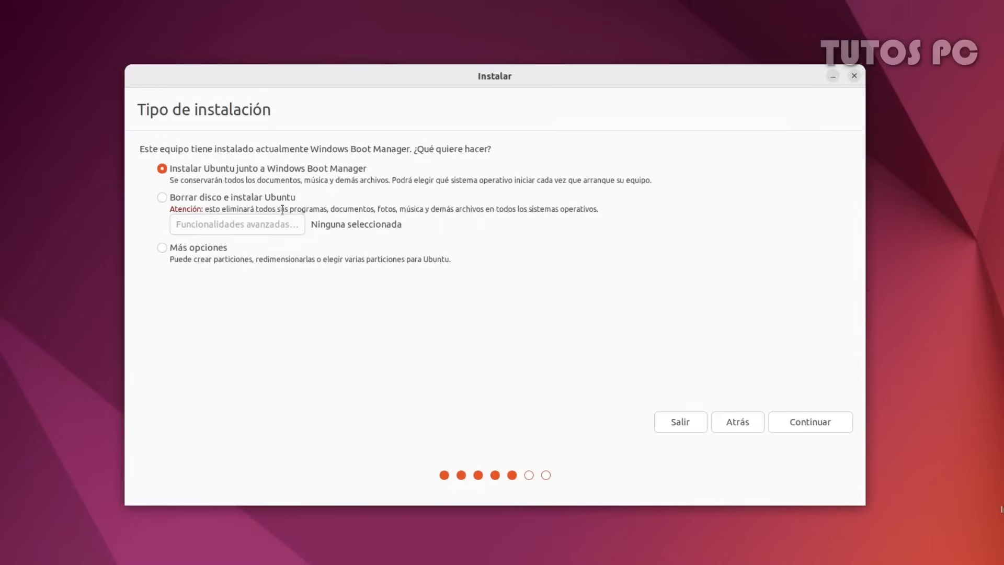
Choose Más opciones on Tipo de instalación for manual partitioning
{"action": "left_click", "coordinate": [190, 248]}
Proceed to the partition table and select the 64425 MB espacio libre row
{"action": "left_click", "coordinate": [804, 426]}
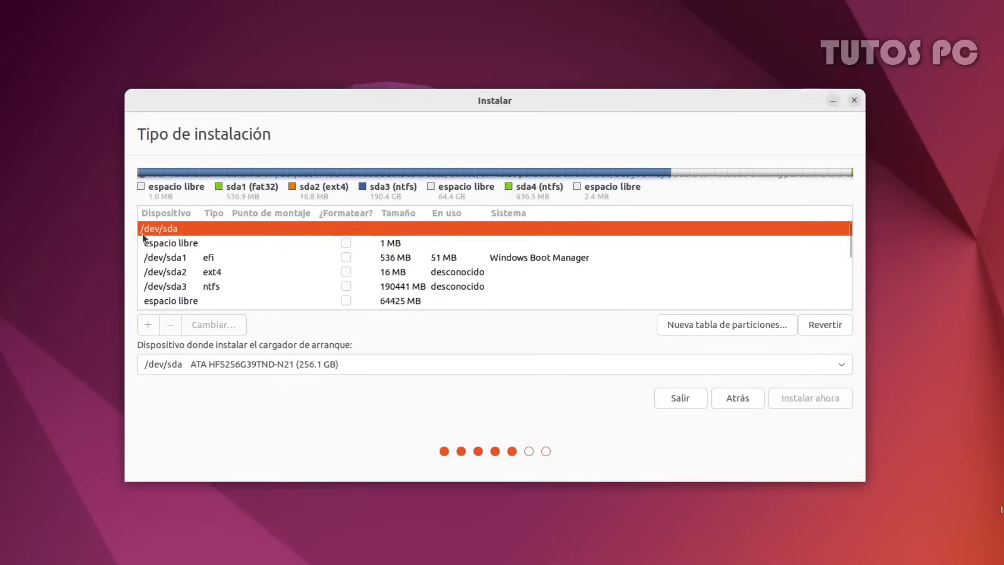
{"action": "left_click", "coordinate": [221, 297]}
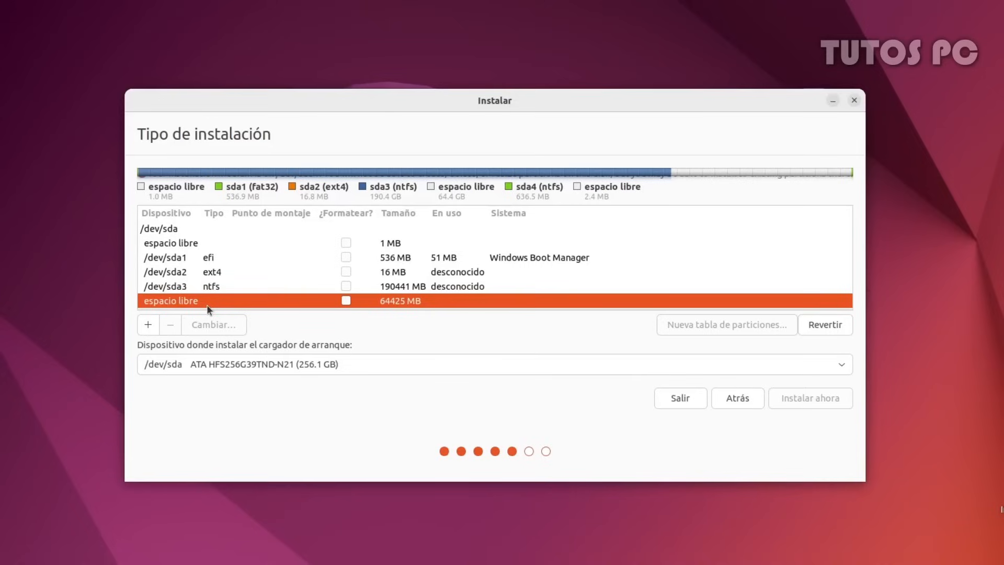
{"action": "left_click", "coordinate": [178, 260]}
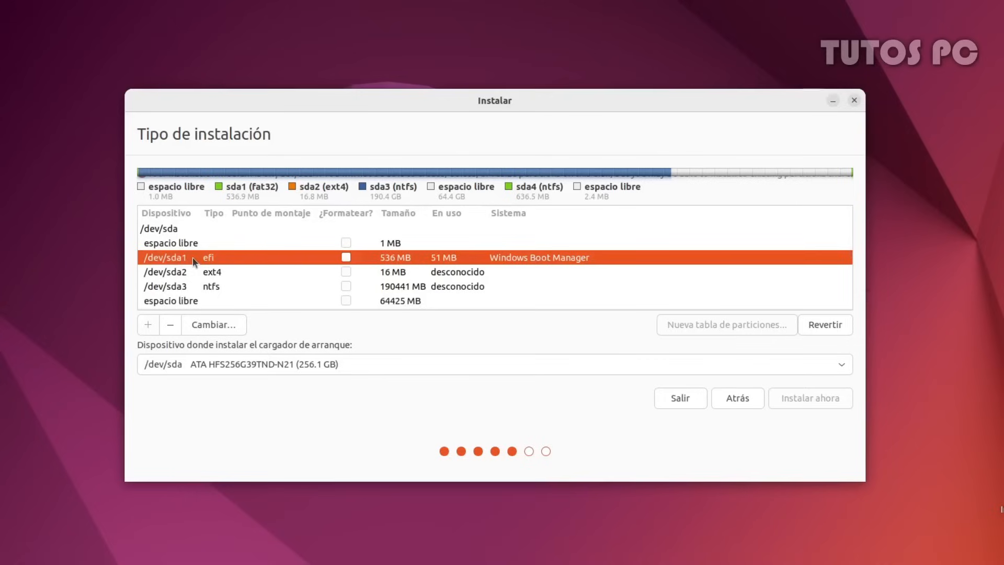
{"action": "left_click", "coordinate": [186, 300]}
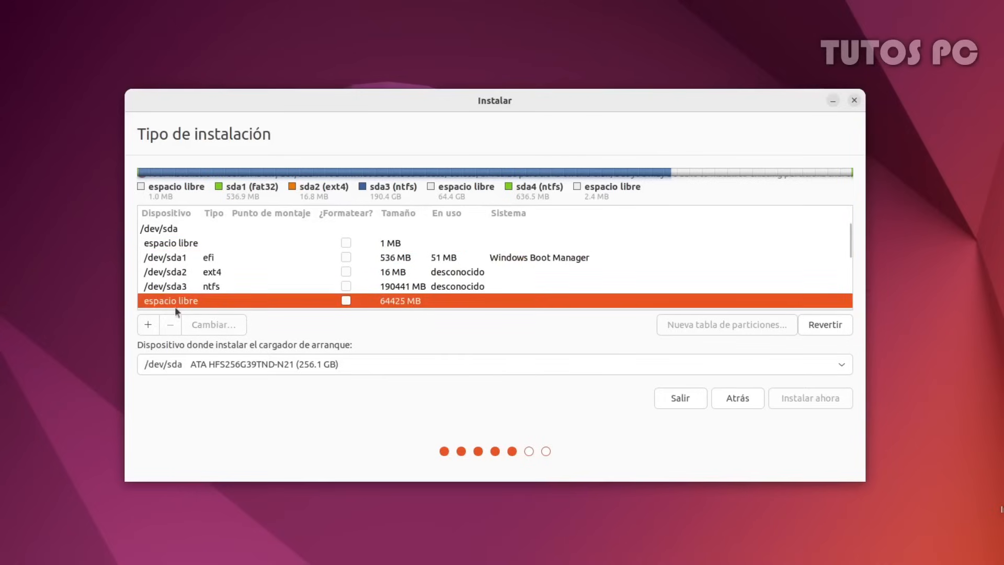
{"action": "left_click", "coordinate": [146, 331]}
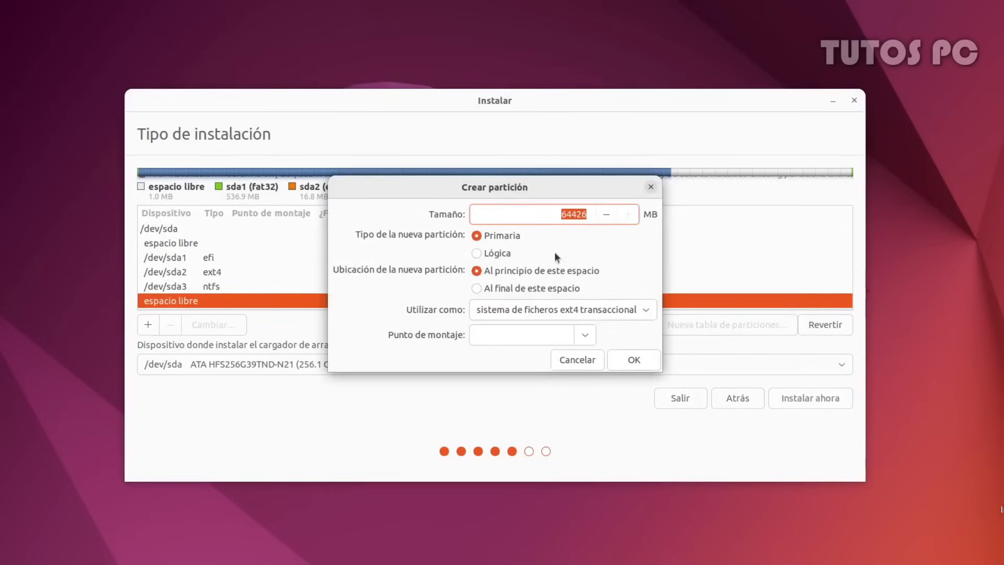
{"action": "type", "text": "500"}
{"action": "left_click", "coordinate": [484, 310]}
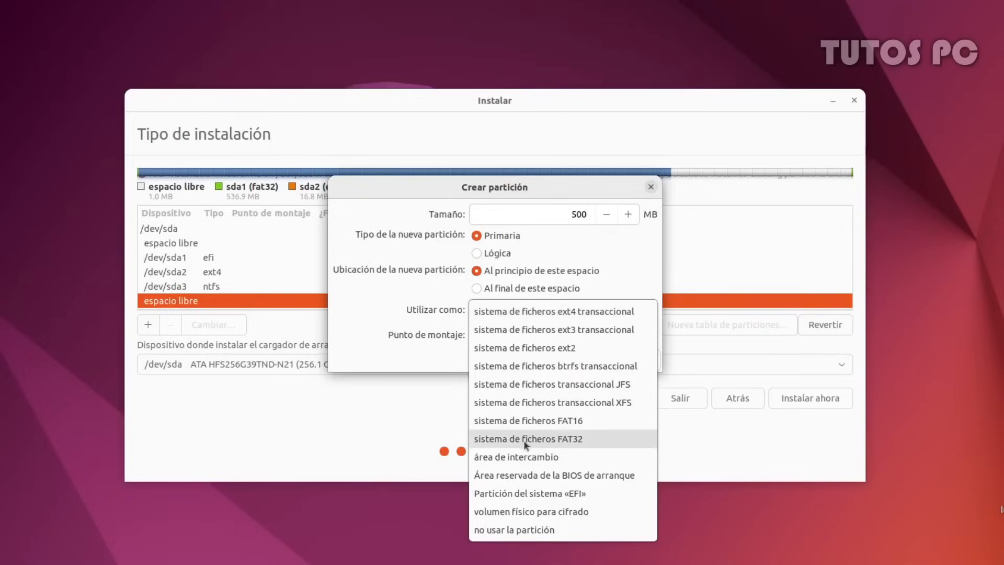
{"action": "left_click", "coordinate": [529, 491]}
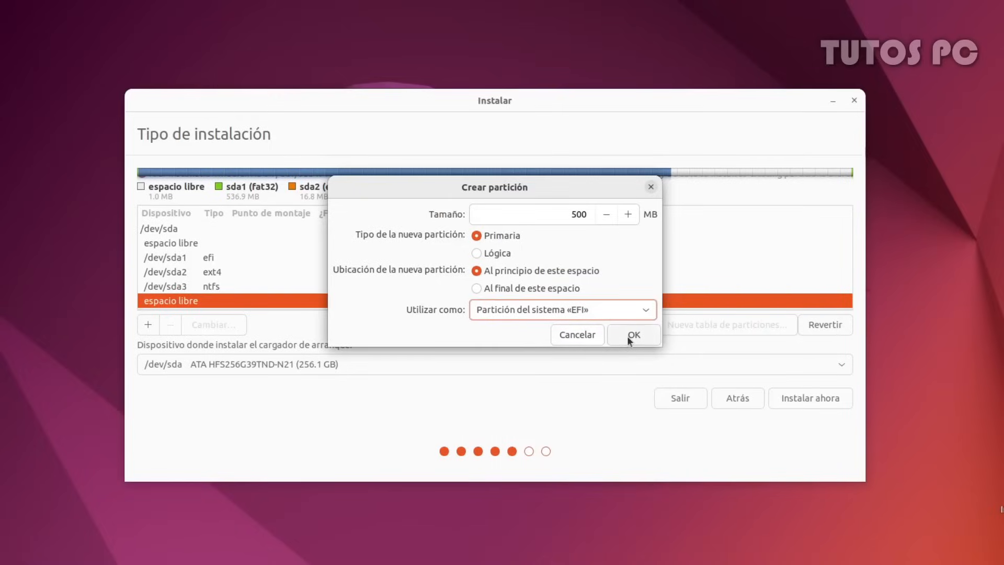
{"action": "left_click", "coordinate": [586, 339]}
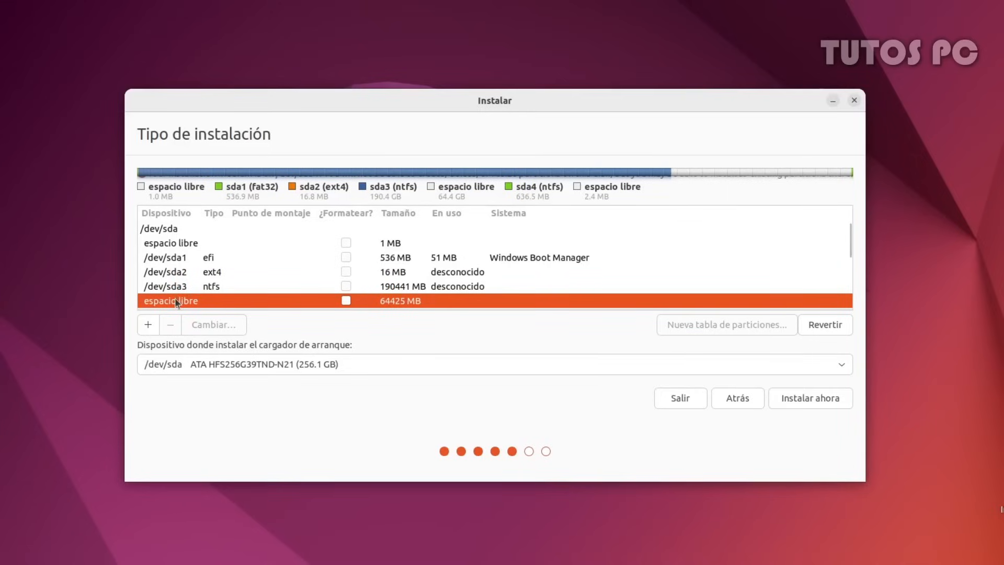
{"action": "left_click", "coordinate": [147, 324]}
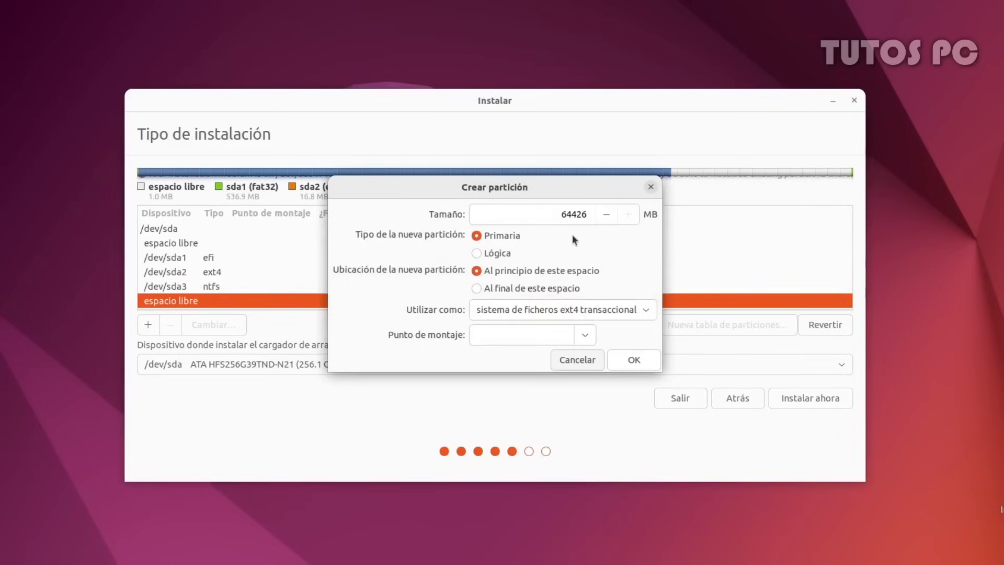
Create a 4096 MB área de intercambio swap partition, /dev/sda5, in the free space
{"action": "double_click", "coordinate": [575, 215]}
{"action": "type", "text": "4096"}
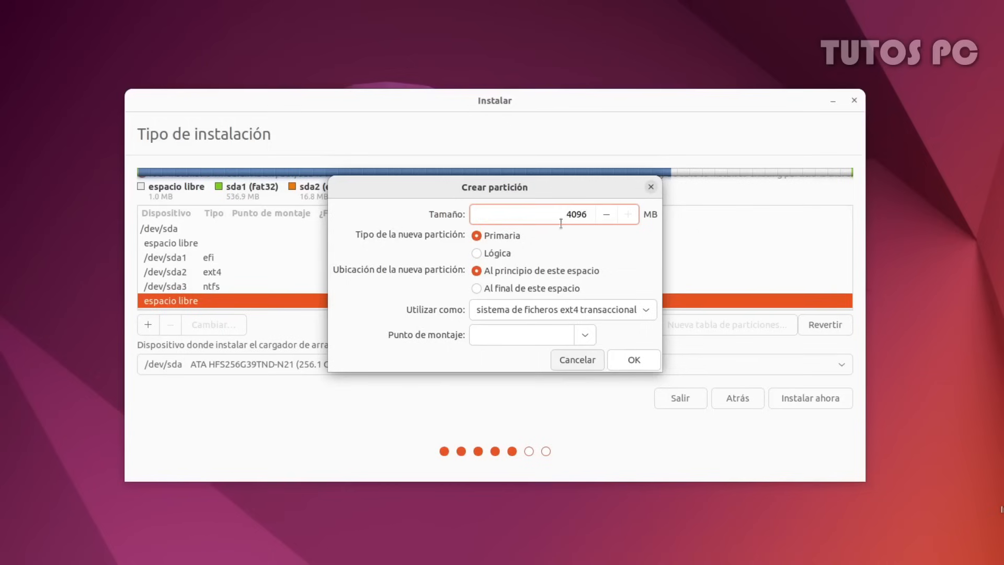
{"action": "left_click", "coordinate": [499, 309]}
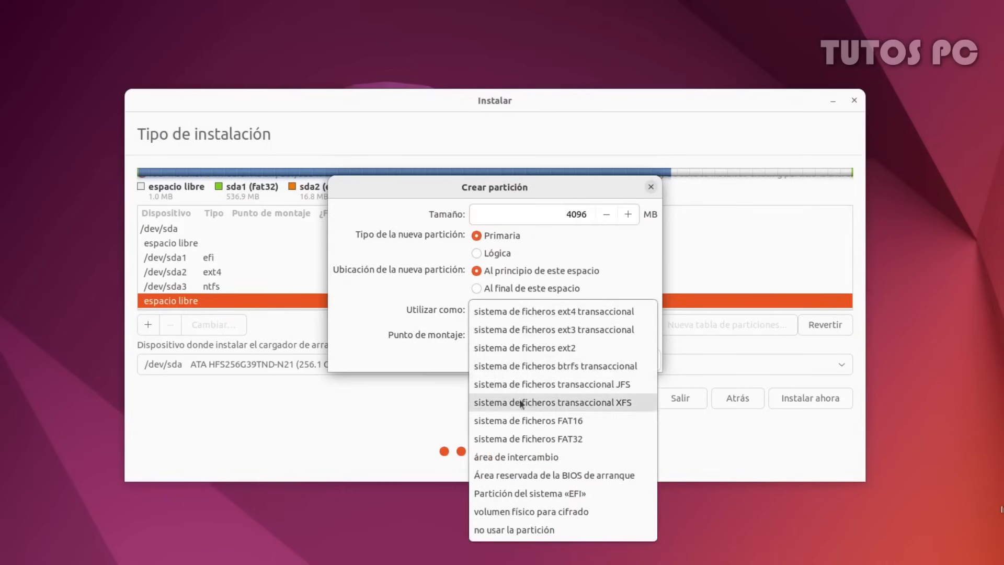
{"action": "left_click", "coordinate": [553, 463]}
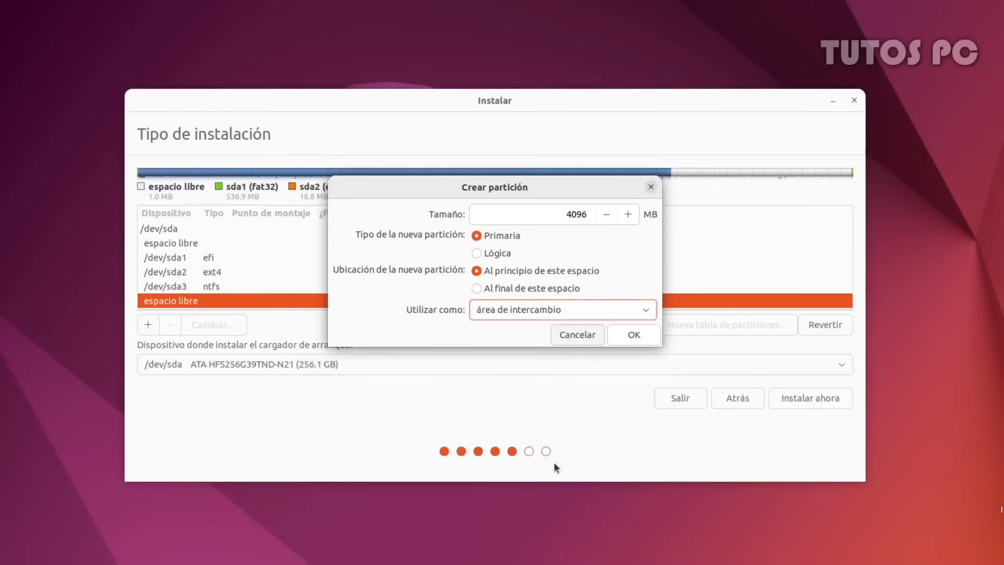
{"action": "left_click", "coordinate": [626, 338]}
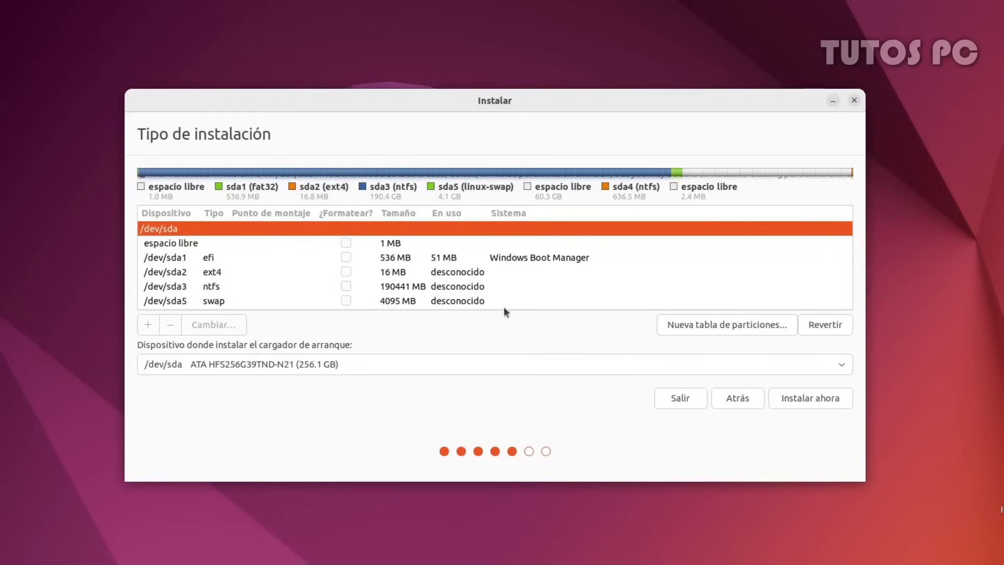
{"action": "left_click", "coordinate": [466, 302]}
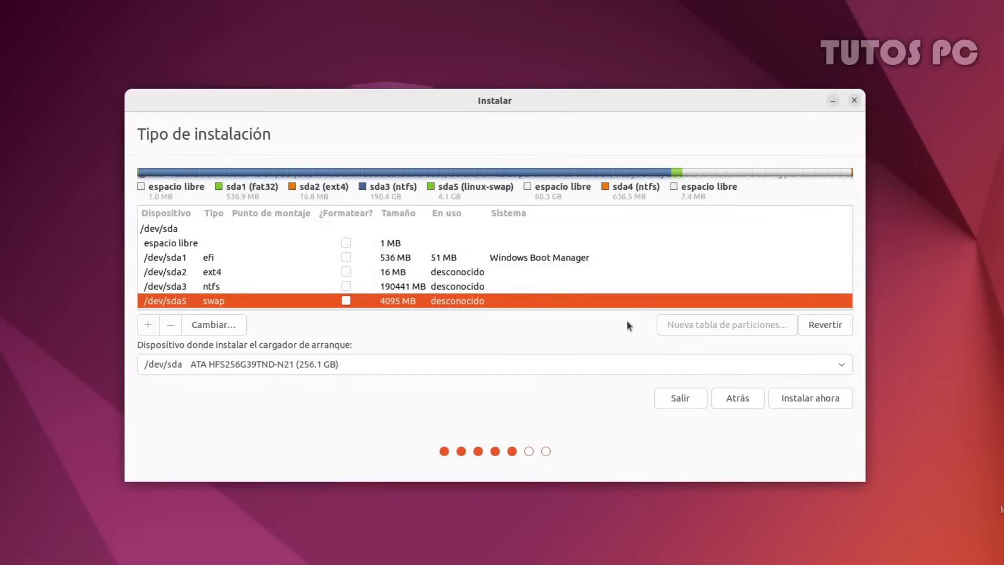
Open Crear partición on the remaining 60329 MB espacio libre row
{"action": "scroll", "coordinate": [333, 282], "scroll_direction": "down", "scroll_amount": 1}
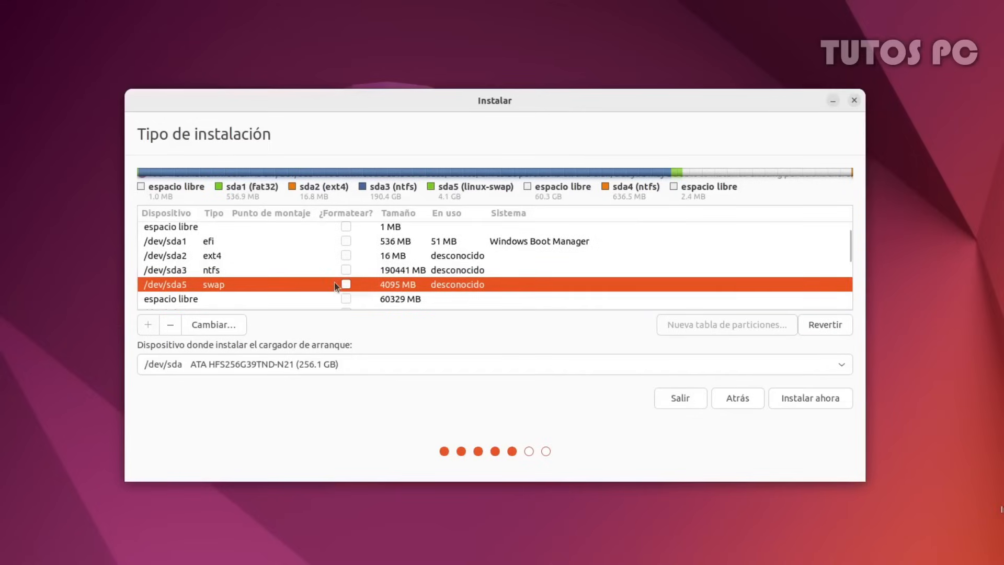
{"action": "left_click", "coordinate": [316, 299]}
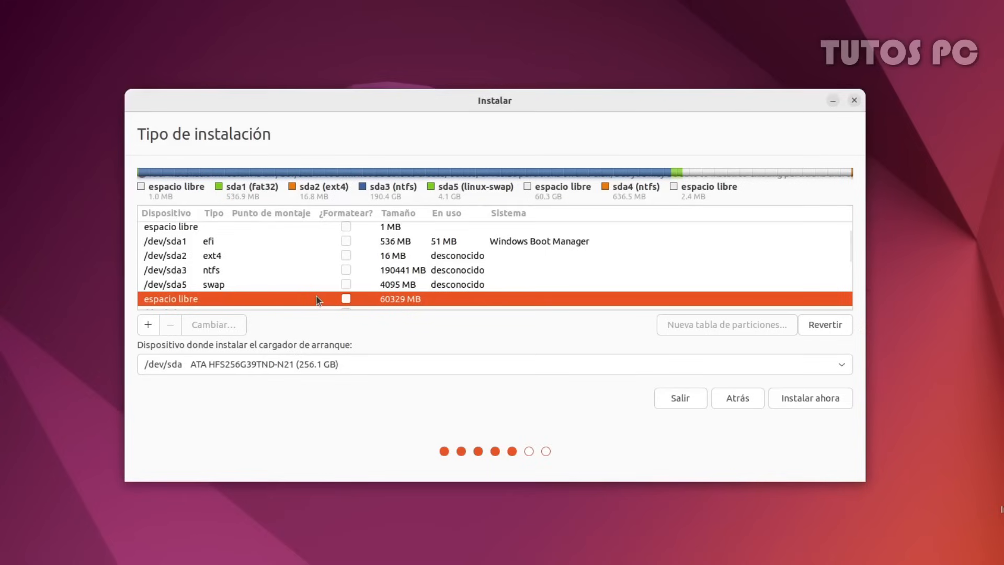
{"action": "left_click", "coordinate": [149, 324]}
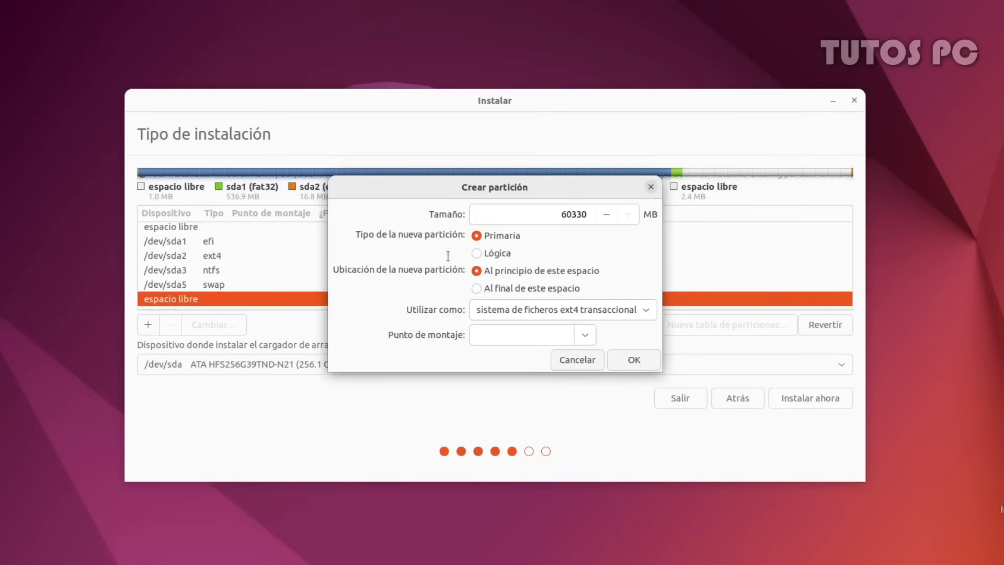
Create /dev/sda6 as a 20480 MB ext4 partition mounted at /
{"action": "double_click", "coordinate": [569, 215]}
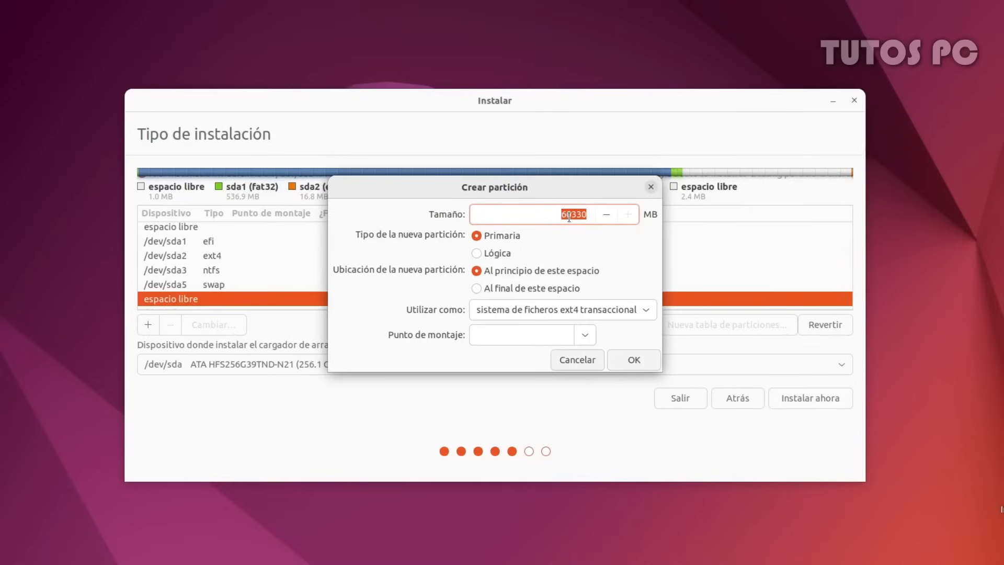
{"action": "type", "text": "20480"}
{"action": "left_click", "coordinate": [503, 309]}
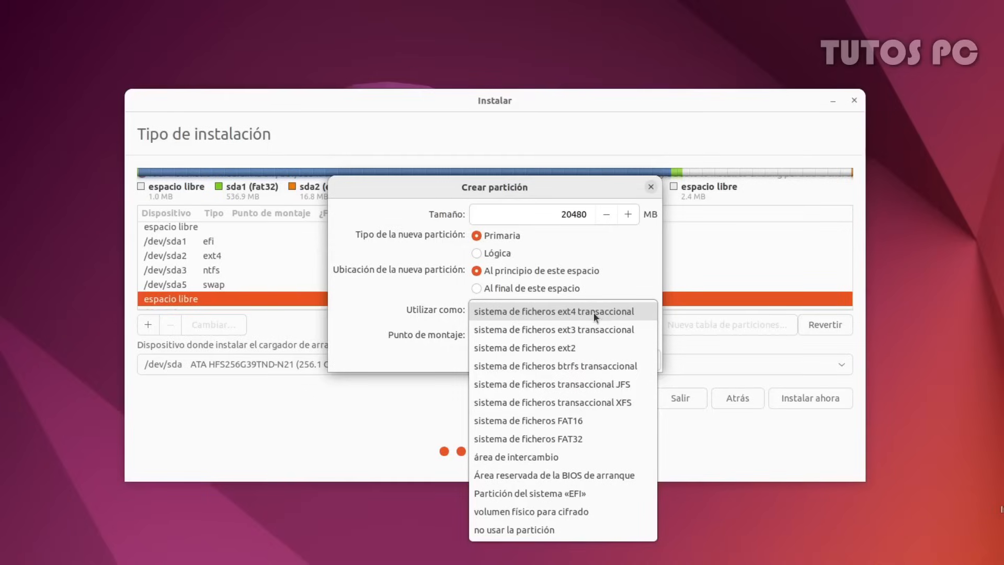
{"action": "left_click", "coordinate": [593, 312]}
{"action": "left_click", "coordinate": [585, 335]}
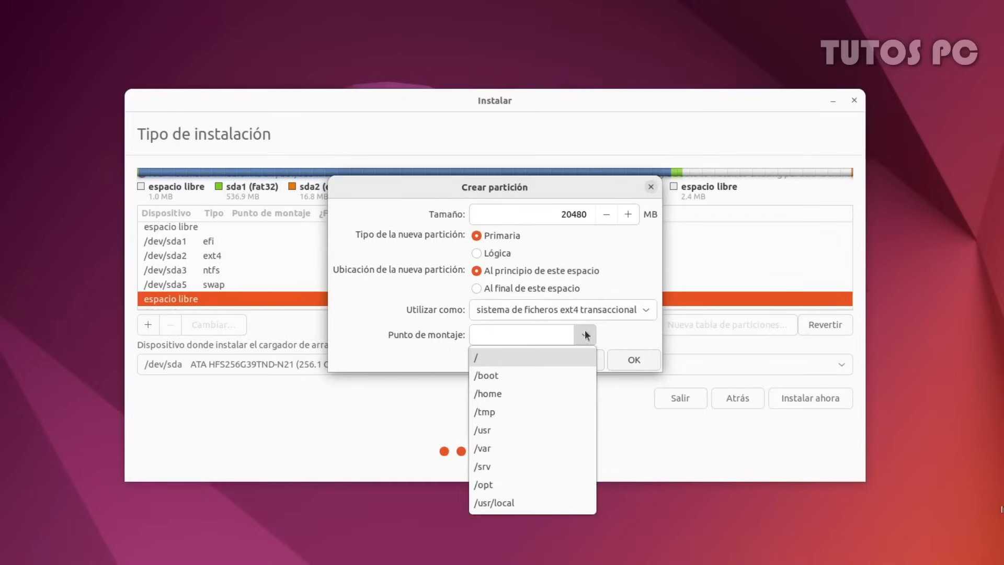
{"action": "left_click", "coordinate": [490, 357]}
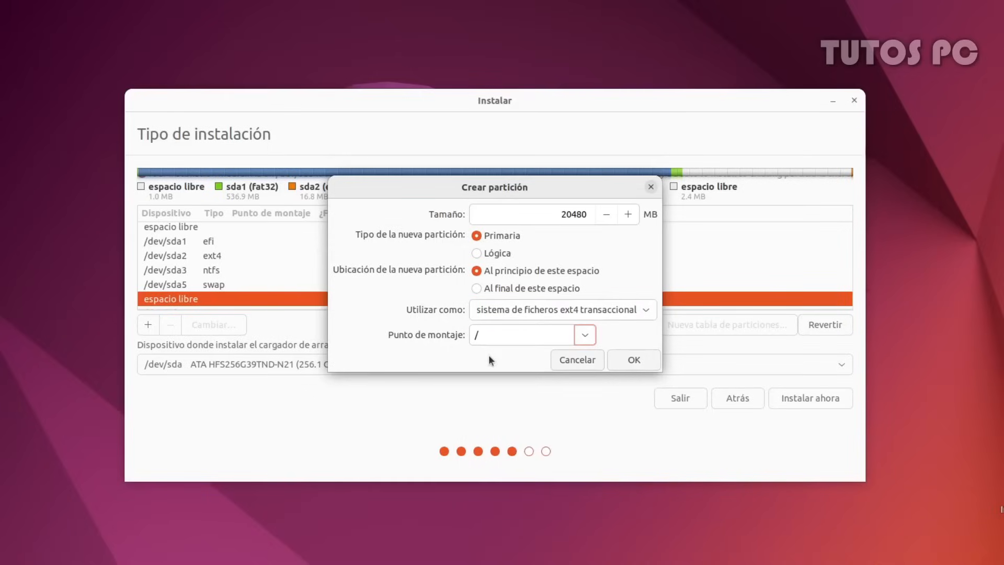
{"action": "left_click", "coordinate": [630, 360]}
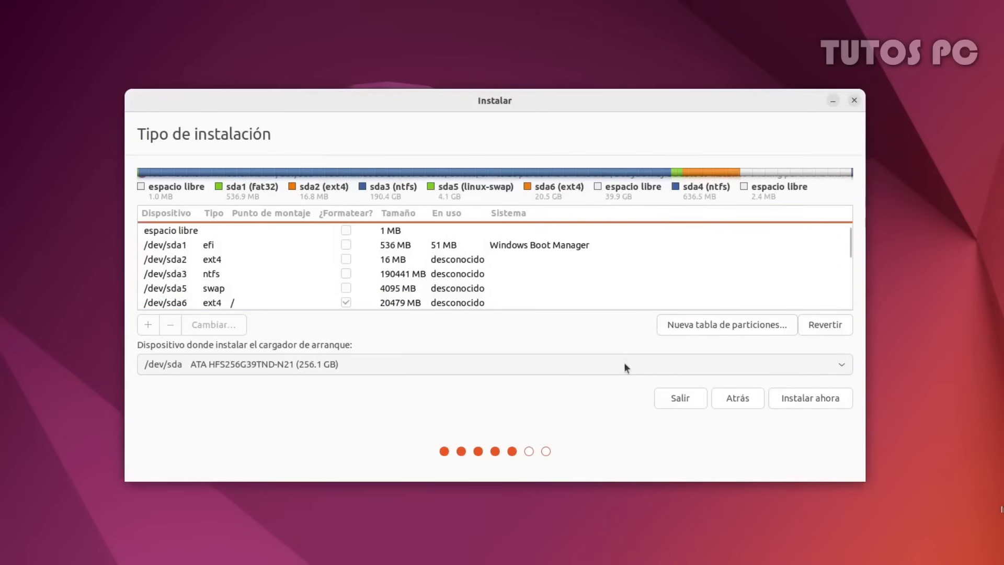
Create /dev/sda7 from the 39850 MB free space as ext4 mounted at /home
{"action": "left_click", "coordinate": [469, 302]}
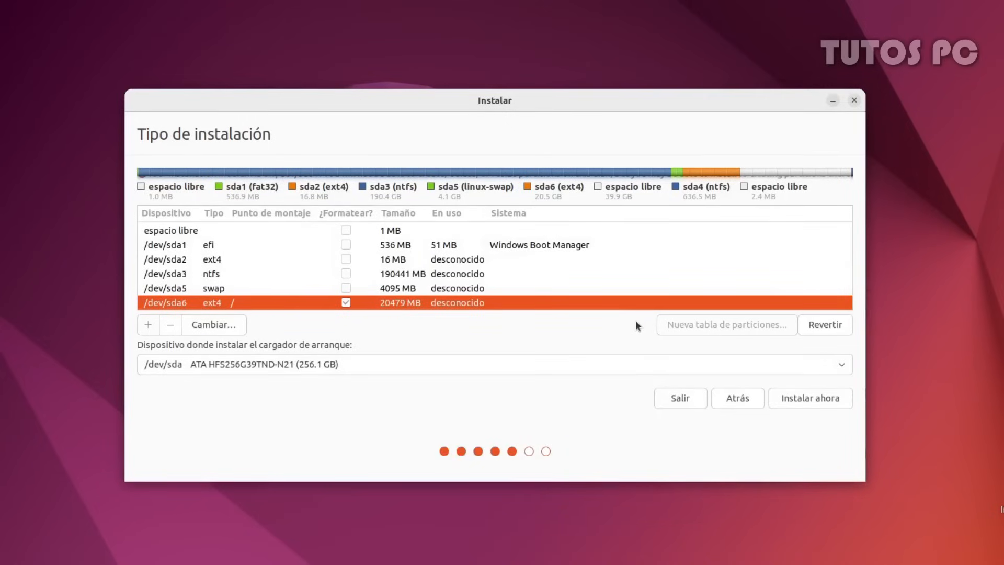
{"action": "scroll", "coordinate": [421, 297], "scroll_direction": "down", "scroll_amount": 1}
{"action": "left_click", "coordinate": [428, 299]}
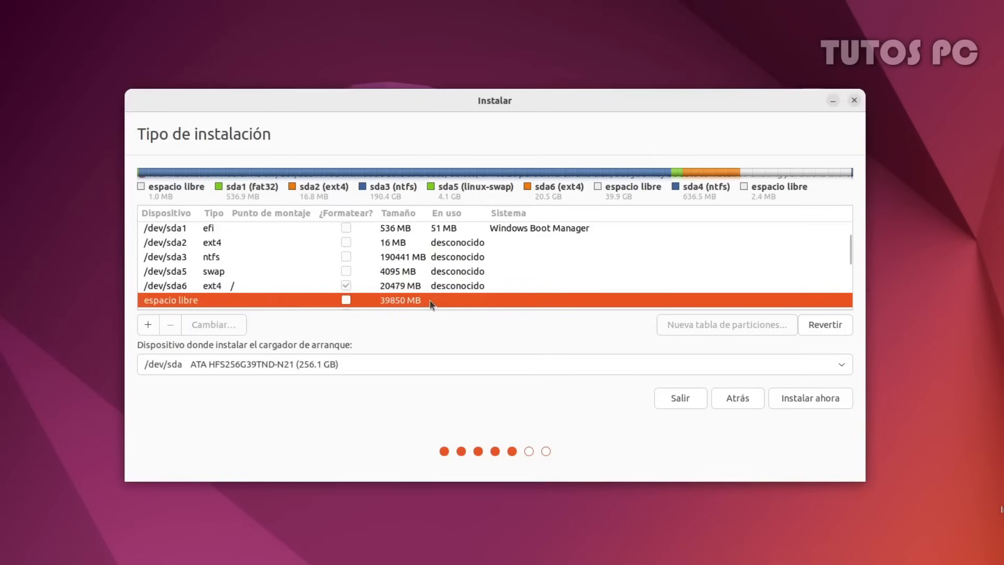
{"action": "left_click", "coordinate": [149, 324]}
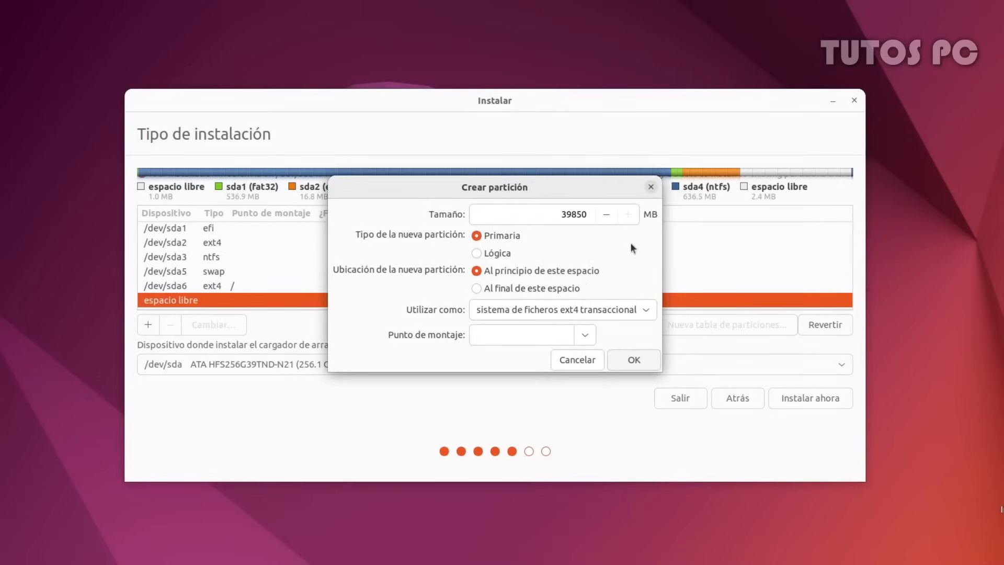
{"action": "left_click", "coordinate": [513, 308]}
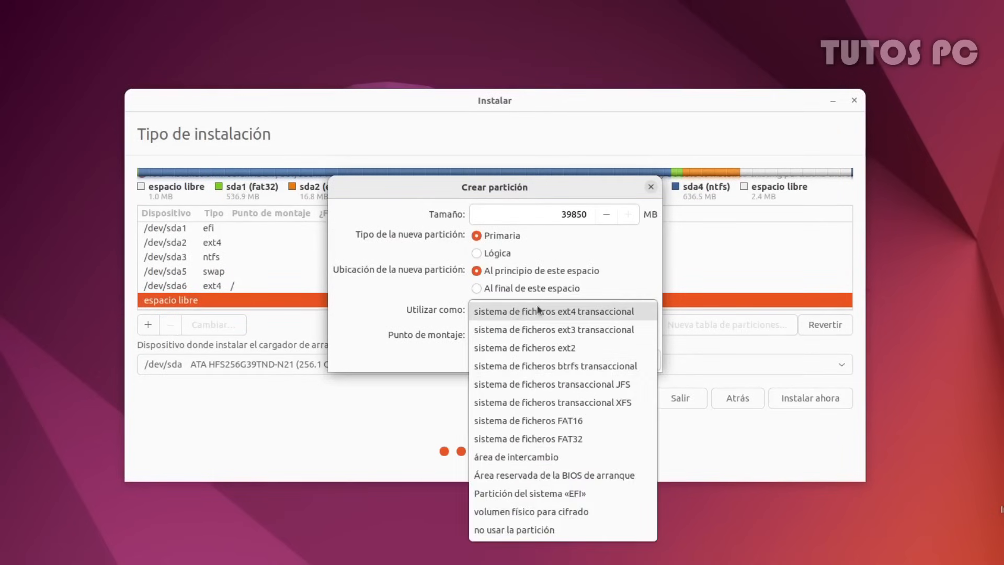
{"action": "left_click", "coordinate": [573, 311]}
{"action": "left_click", "coordinate": [583, 333]}
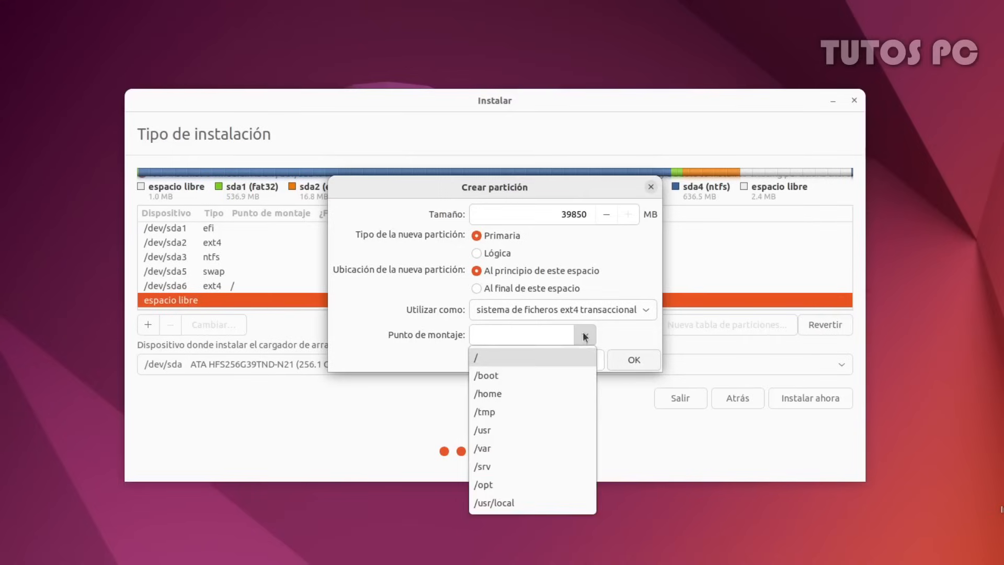
{"action": "left_click", "coordinate": [500, 395]}
{"action": "left_click", "coordinate": [633, 360]}
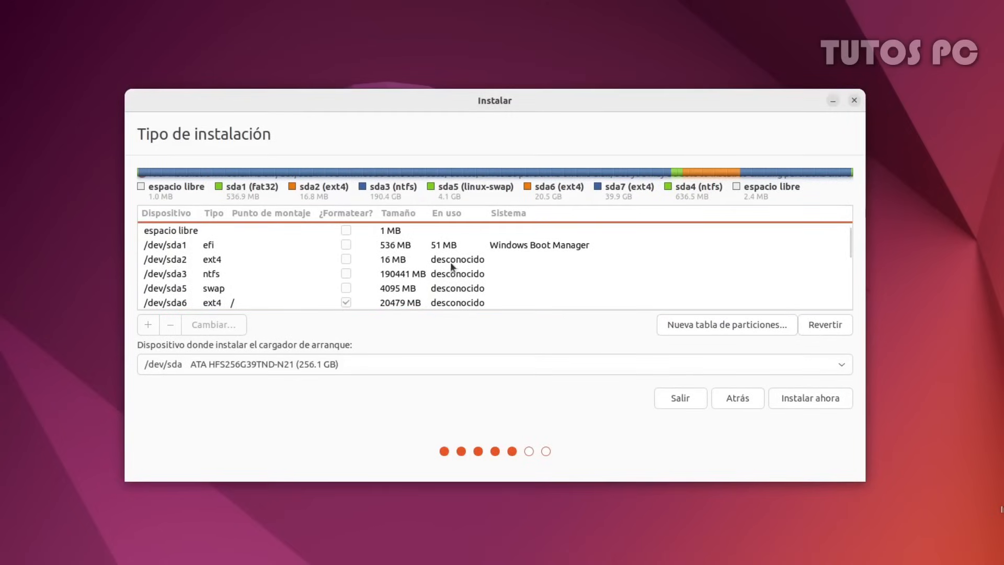
Review sda1, sda5, sda6 and sda7, then open the boot loader device dropdown
{"action": "scroll", "coordinate": [454, 268], "scroll_direction": "down", "scroll_amount": 1}
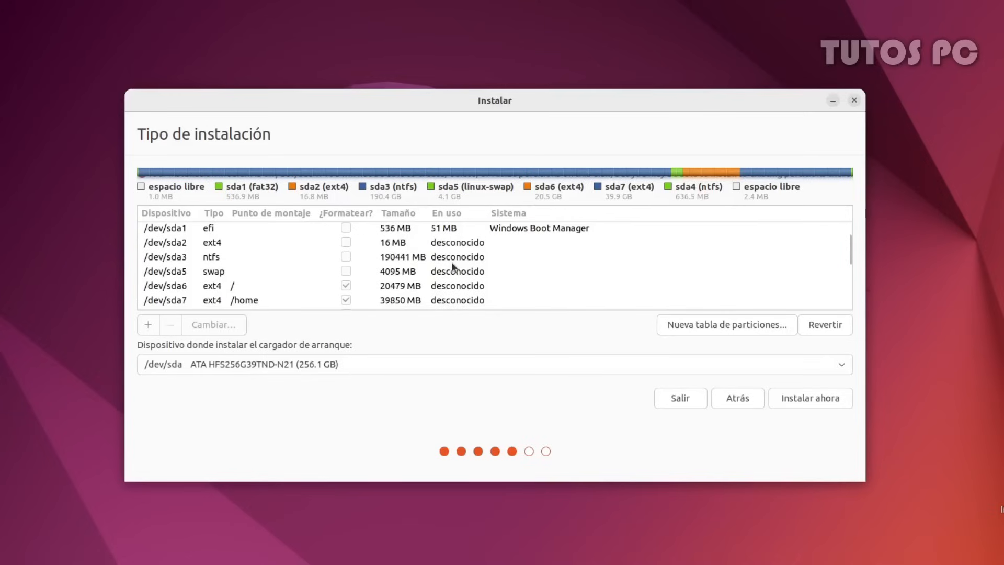
{"action": "left_click", "coordinate": [453, 301]}
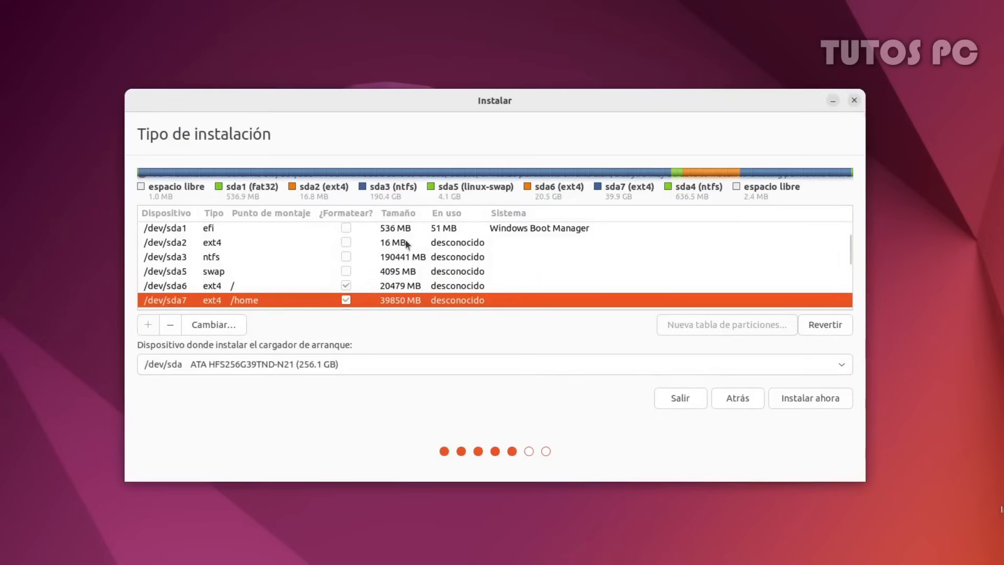
{"action": "left_click", "coordinate": [391, 229]}
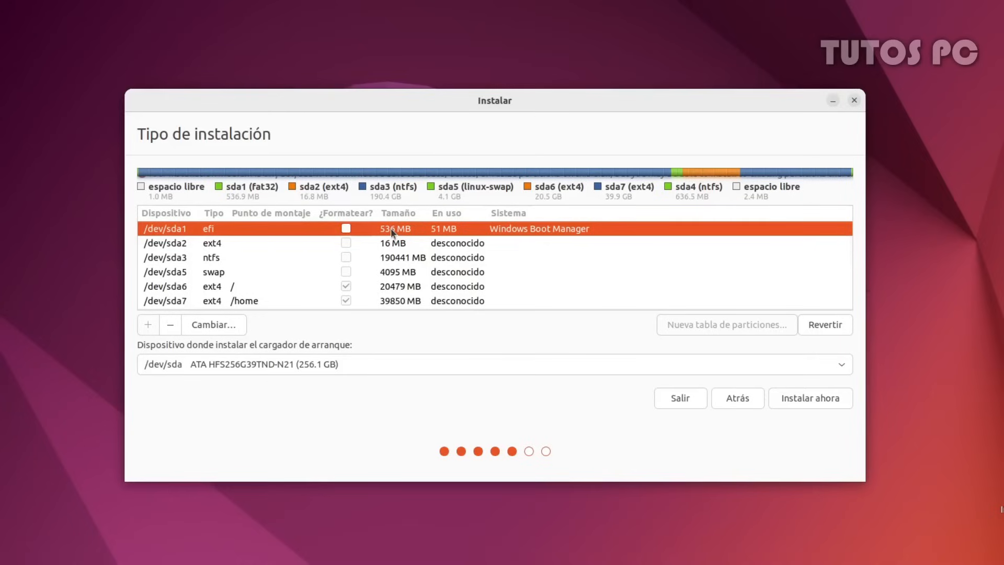
{"action": "left_click", "coordinate": [315, 273]}
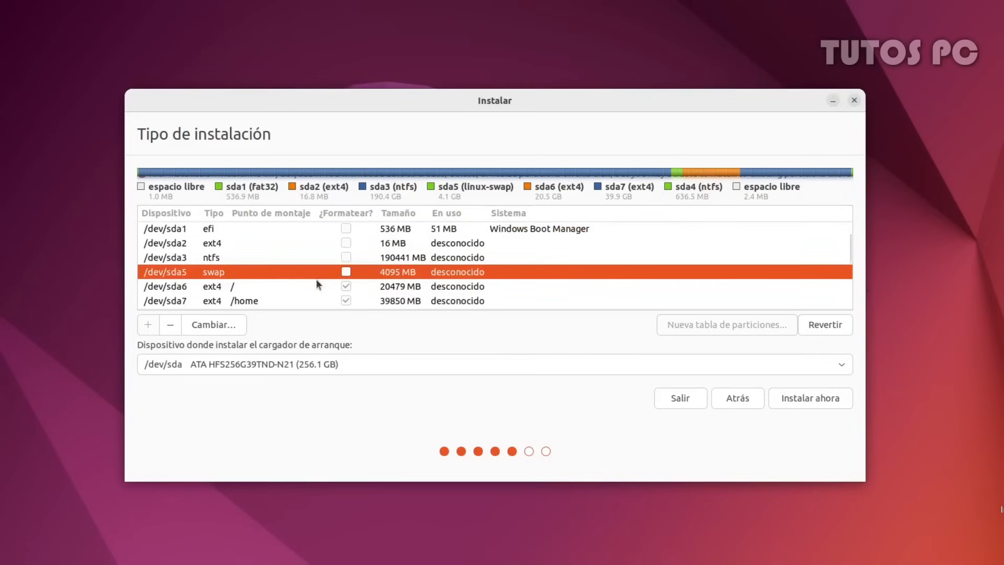
{"action": "left_click", "coordinate": [317, 287]}
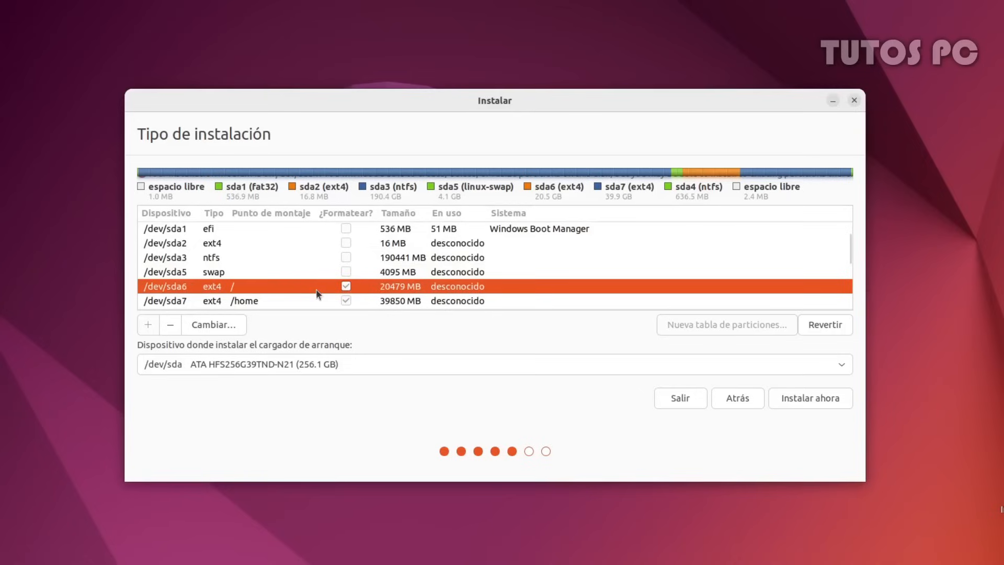
{"action": "left_click", "coordinate": [317, 299]}
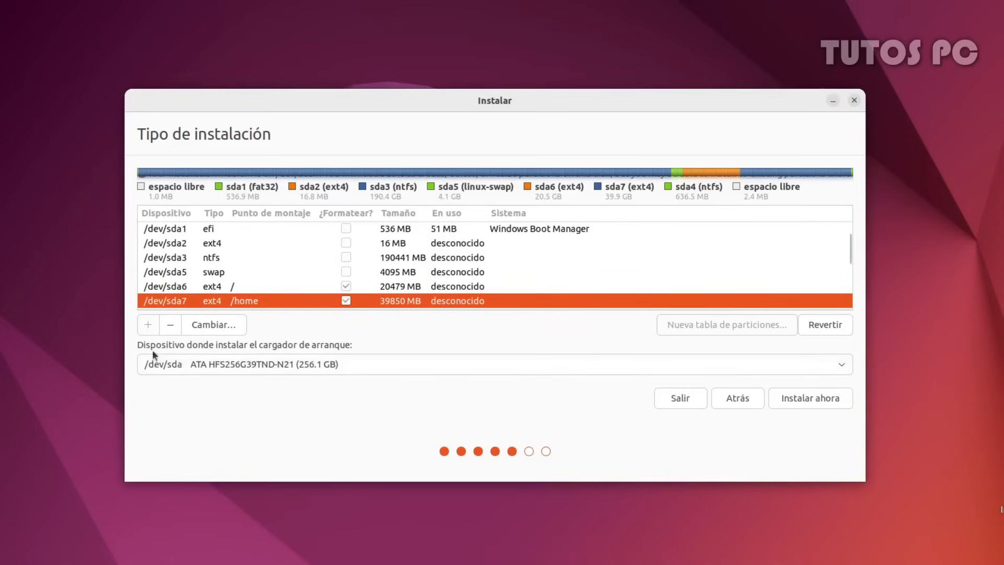
{"action": "left_click", "coordinate": [337, 363]}
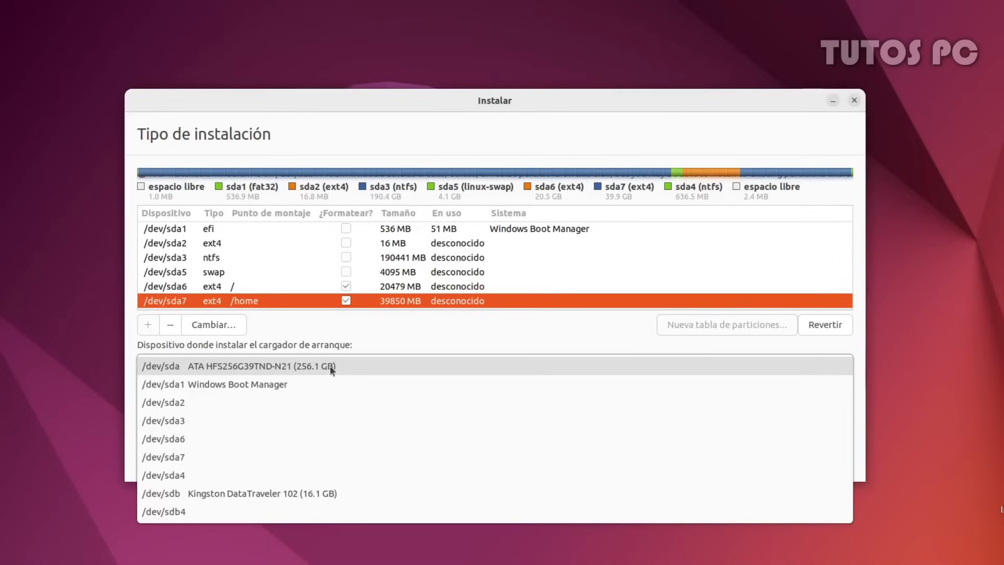
Keep /dev/sda as the boot loader device, start the installation, and confirm writing the disk changes
{"action": "left_click", "coordinate": [298, 365]}
{"action": "left_click", "coordinate": [791, 398]}
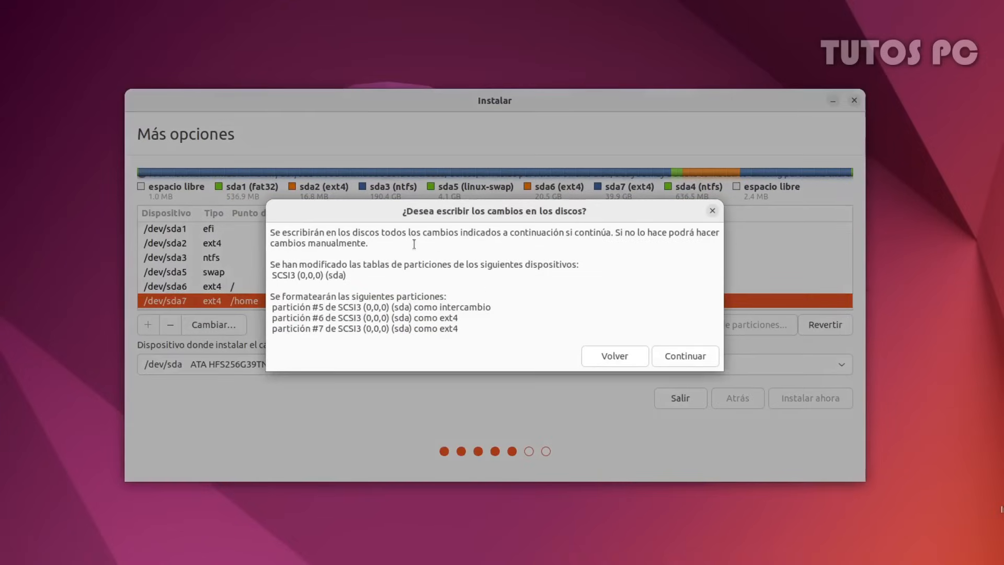
{"action": "left_click", "coordinate": [686, 356]}
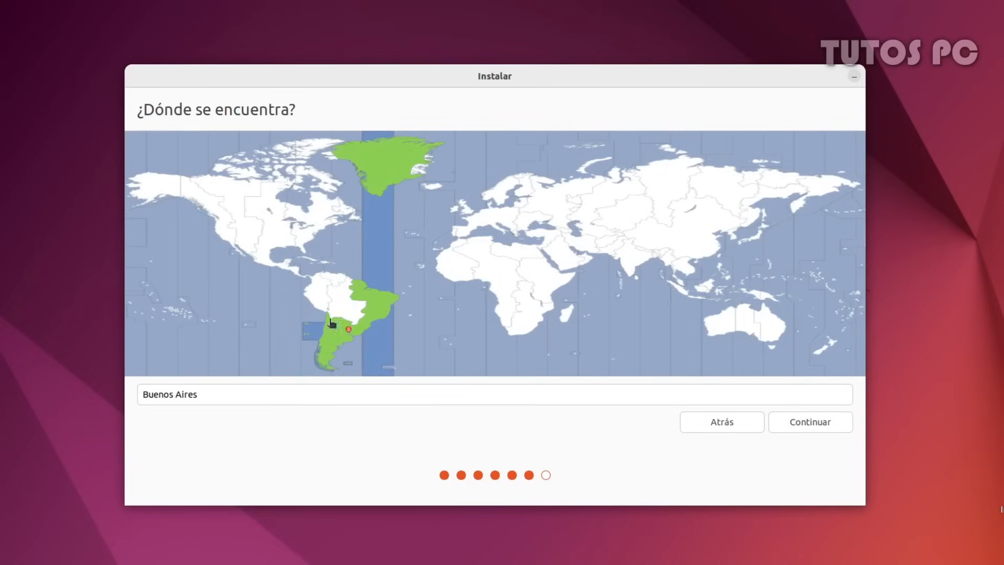
Set the location to Buenos Aires on the map and continue
{"action": "left_click", "coordinate": [348, 335]}
{"action": "left_click", "coordinate": [343, 331]}
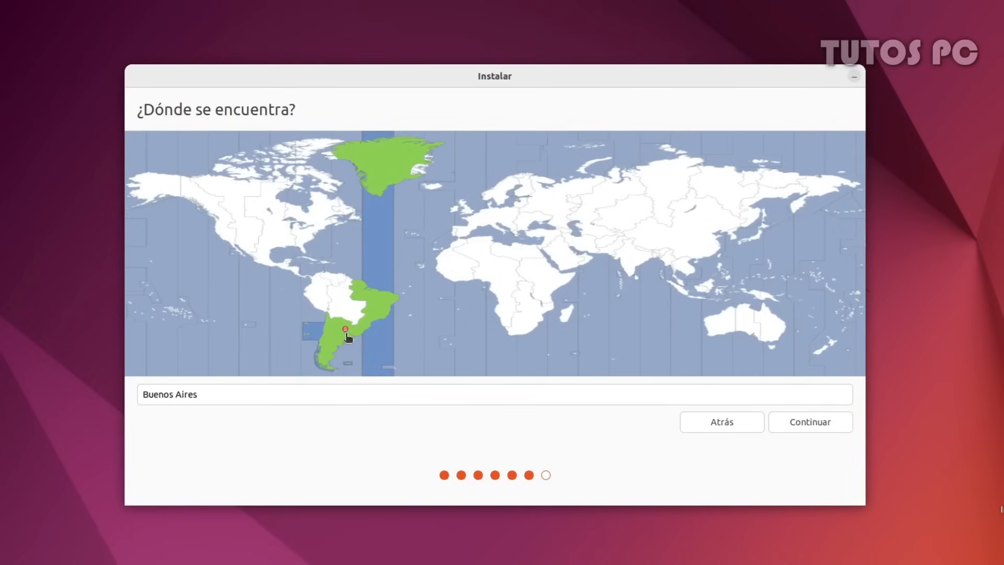
{"action": "left_click", "coordinate": [812, 428]}
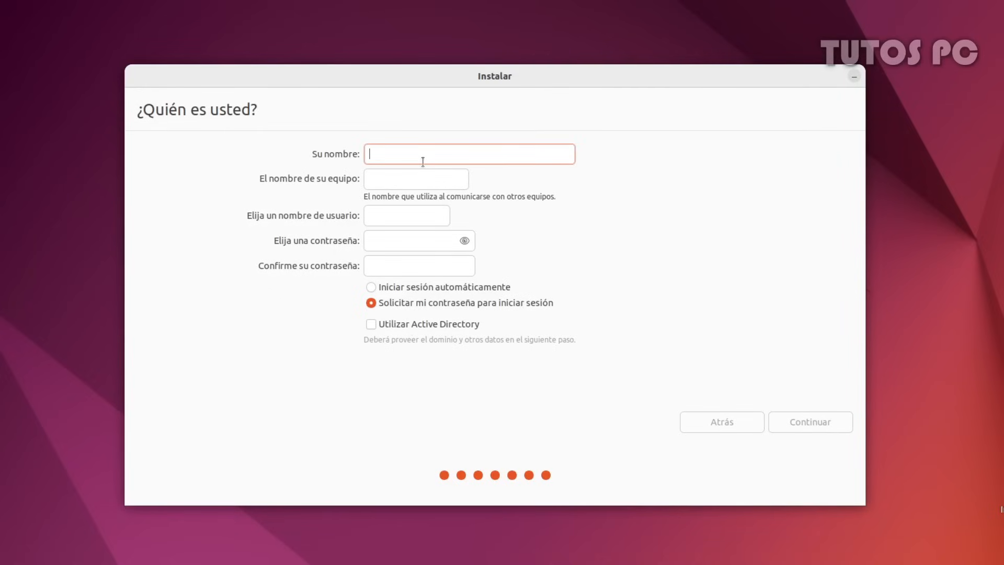
Enter the user's name and review the suggested computer name and username
{"action": "type", "text": "TutosPC"}
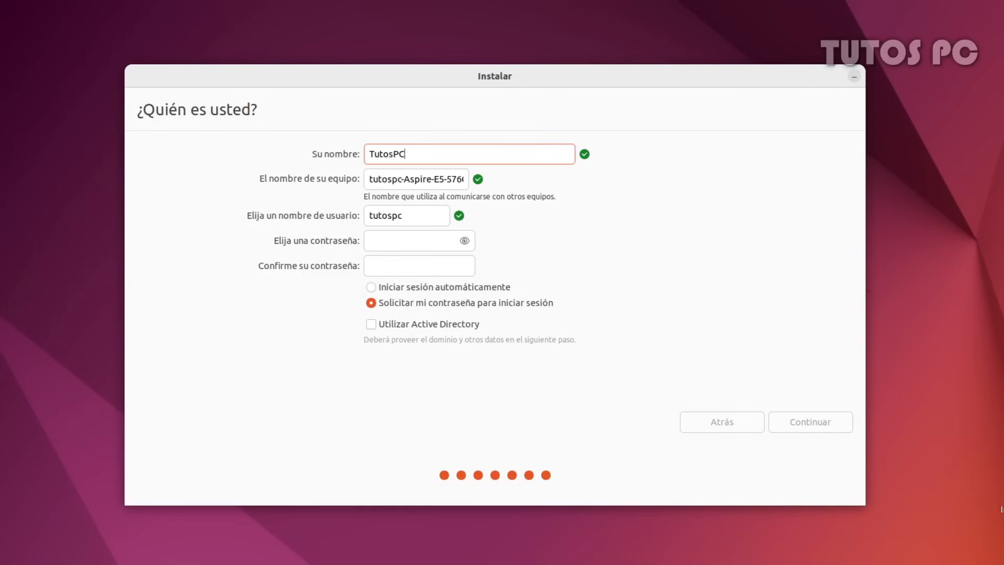
{"action": "triple_click", "coordinate": [389, 183]}
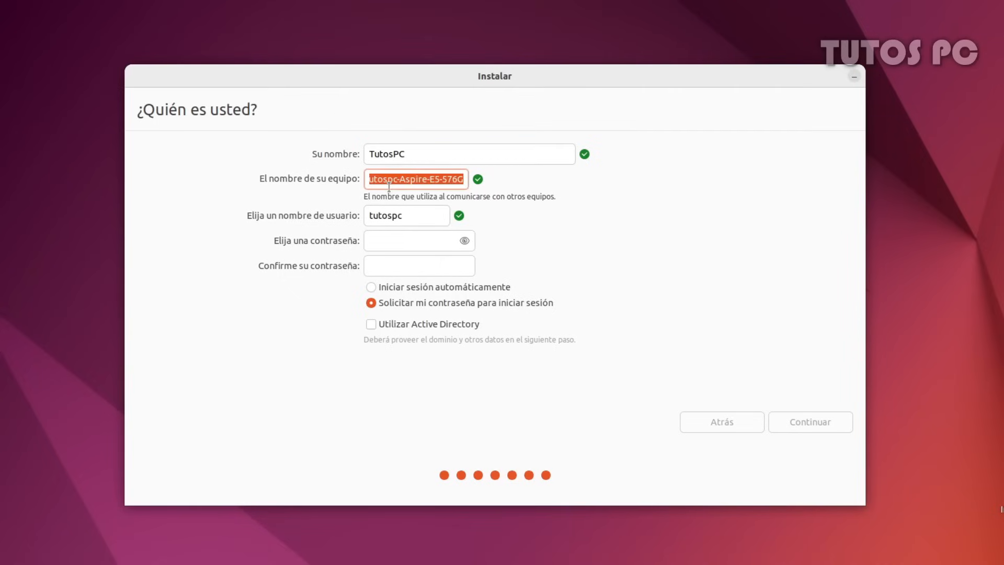
{"action": "double_click", "coordinate": [399, 215]}
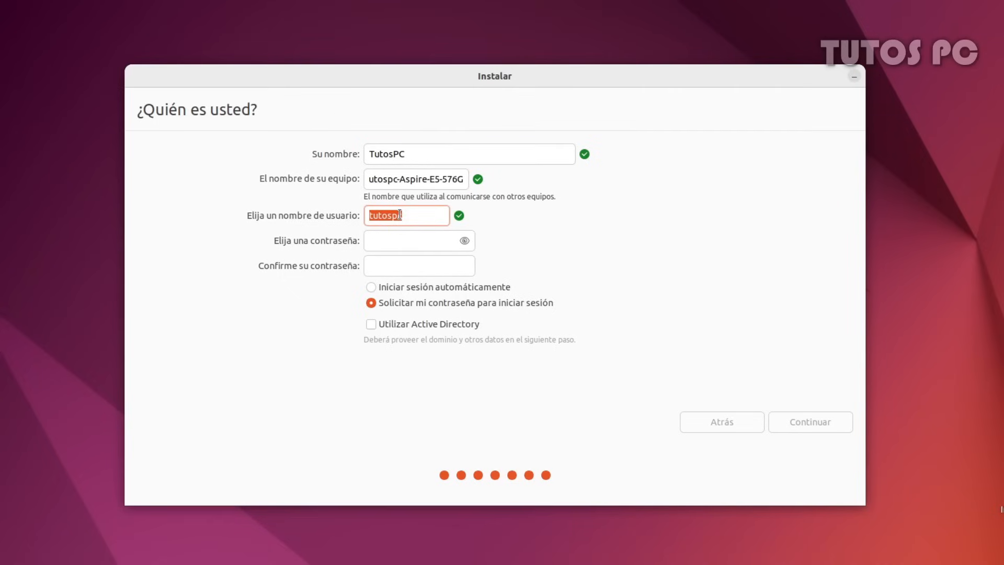
Set and confirm the account password, choose automatic login, and continue installing
{"action": "left_click", "coordinate": [417, 245]}
{"action": "type", "text": "123456"}
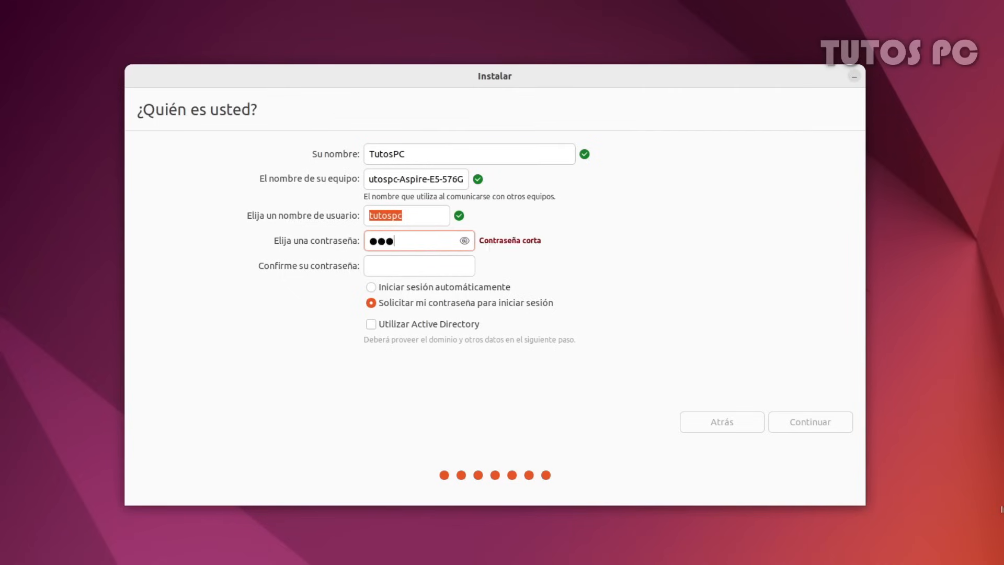
{"action": "left_click", "coordinate": [440, 258]}
{"action": "type", "text": "123456"}
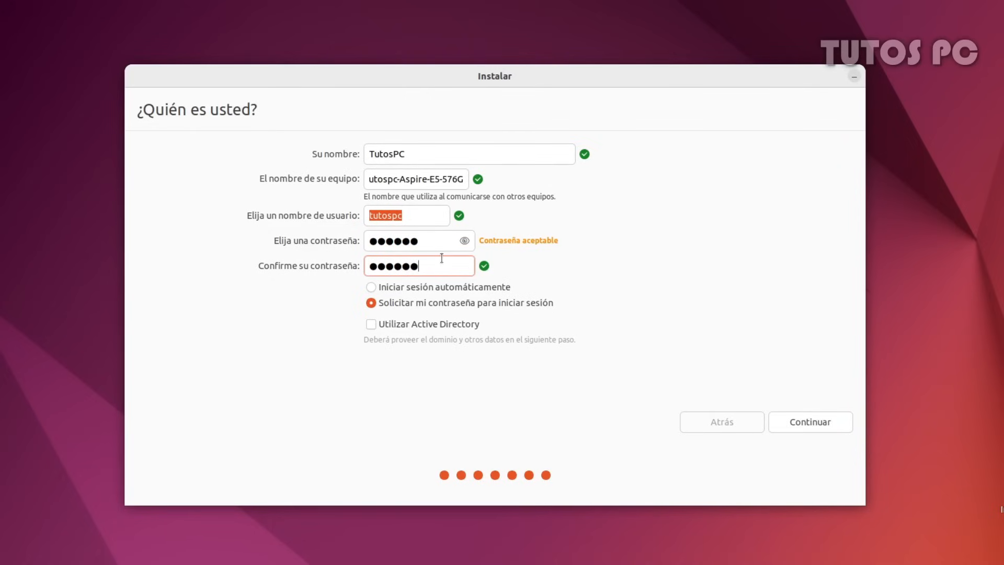
{"action": "left_click", "coordinate": [371, 286]}
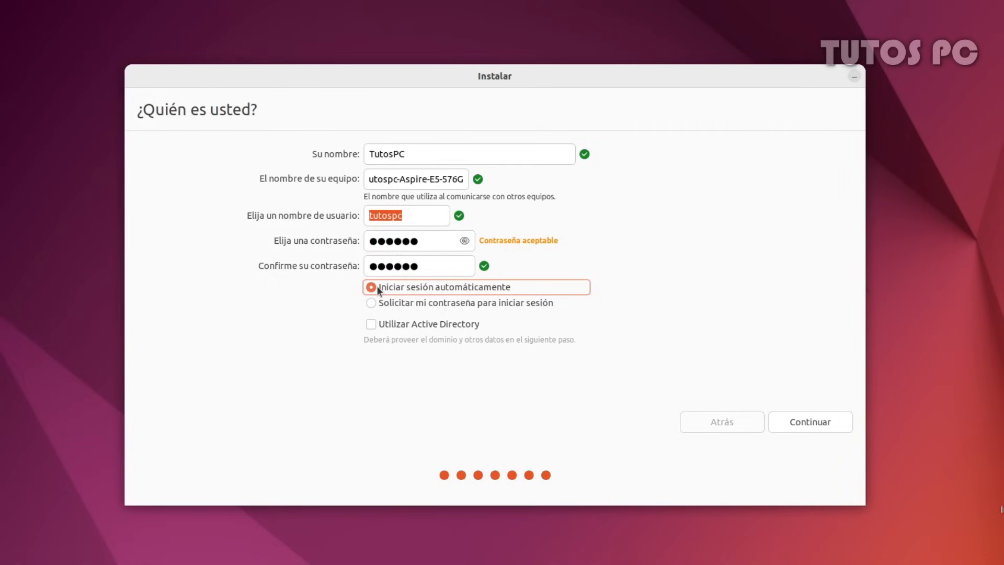
{"action": "left_click", "coordinate": [802, 421]}
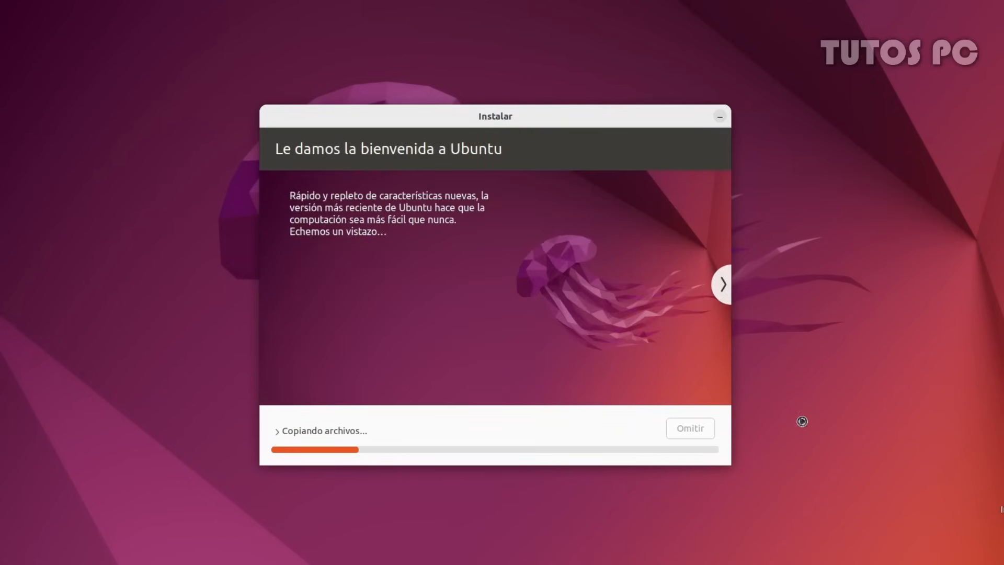
Page through the installer slideshow past the music slide to the photos slide while files copy
{"action": "left_click", "coordinate": [725, 287]}
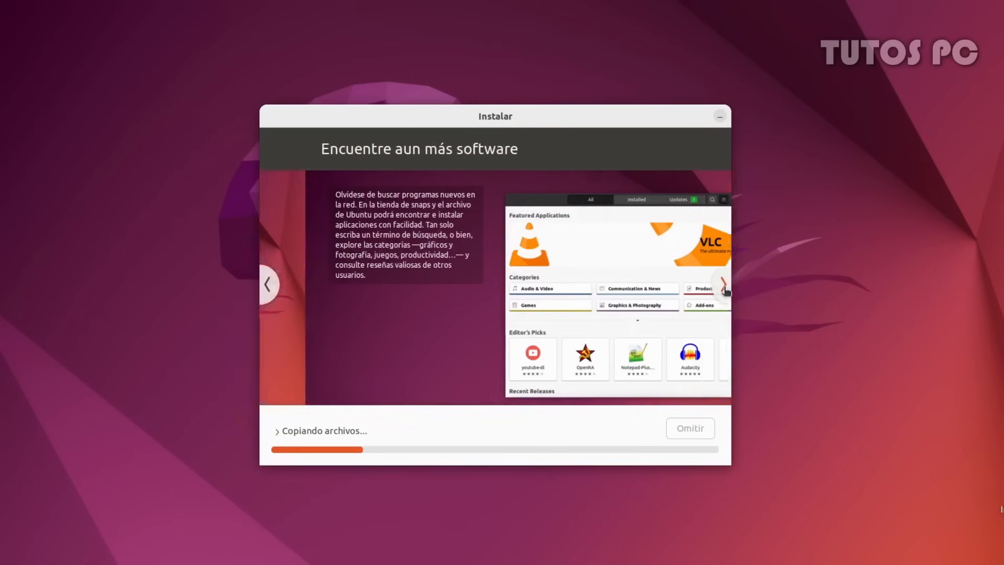
{"action": "left_click", "coordinate": [725, 288]}
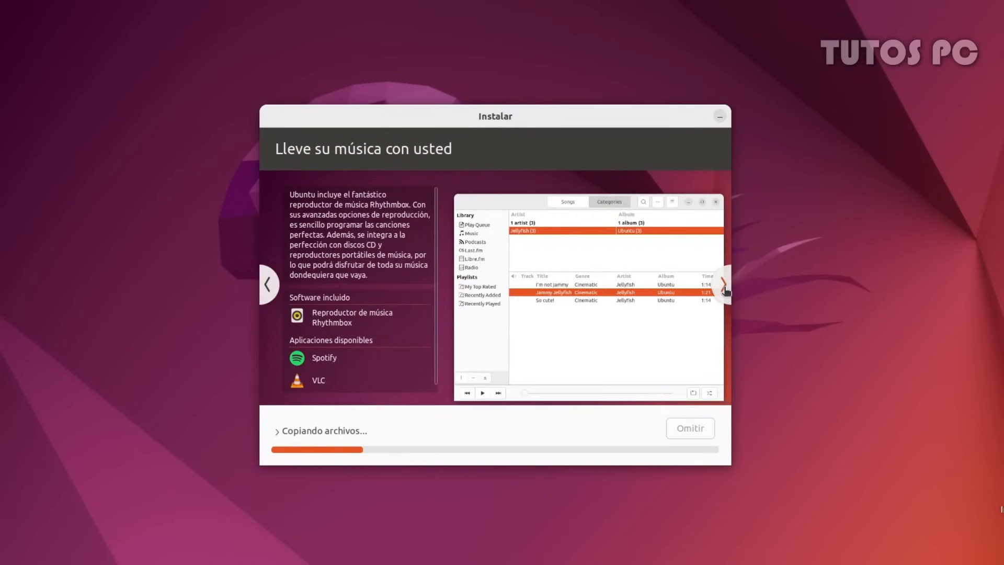
{"action": "left_click", "coordinate": [725, 289]}
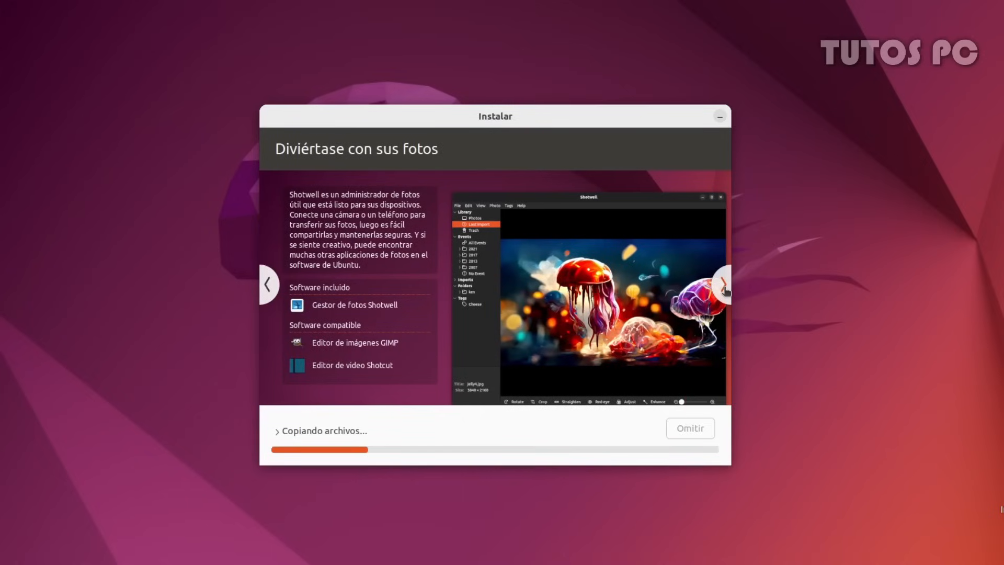
{"action": "left_click", "coordinate": [725, 288]}
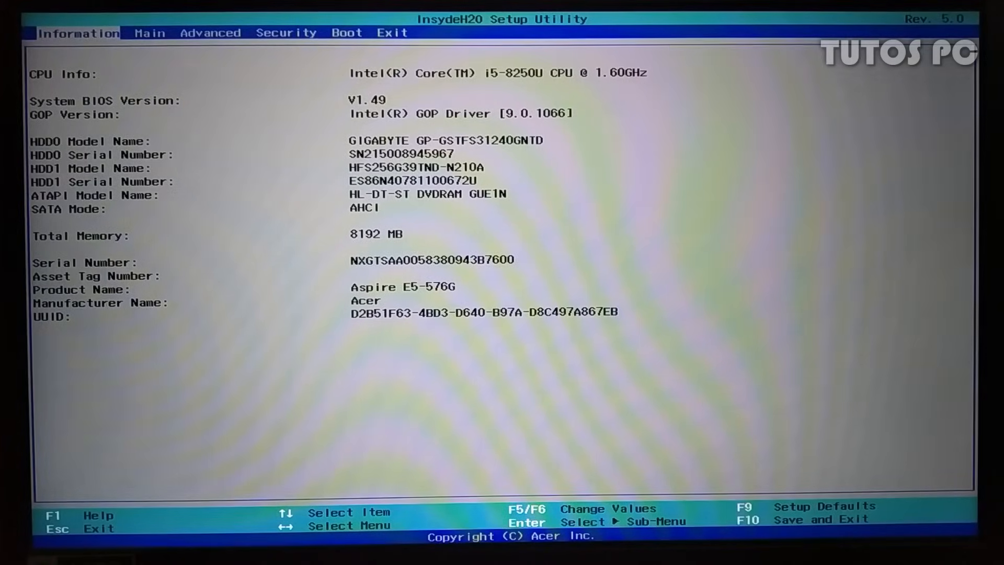
On the Boot page, move the fourth Windows Boot Manager entry to first priority, then save and exit
{"action": "key", "text": "Right"}
{"action": "key", "text": "Right"}
{"action": "key", "text": "Right"}
{"action": "key", "text": "Right"}
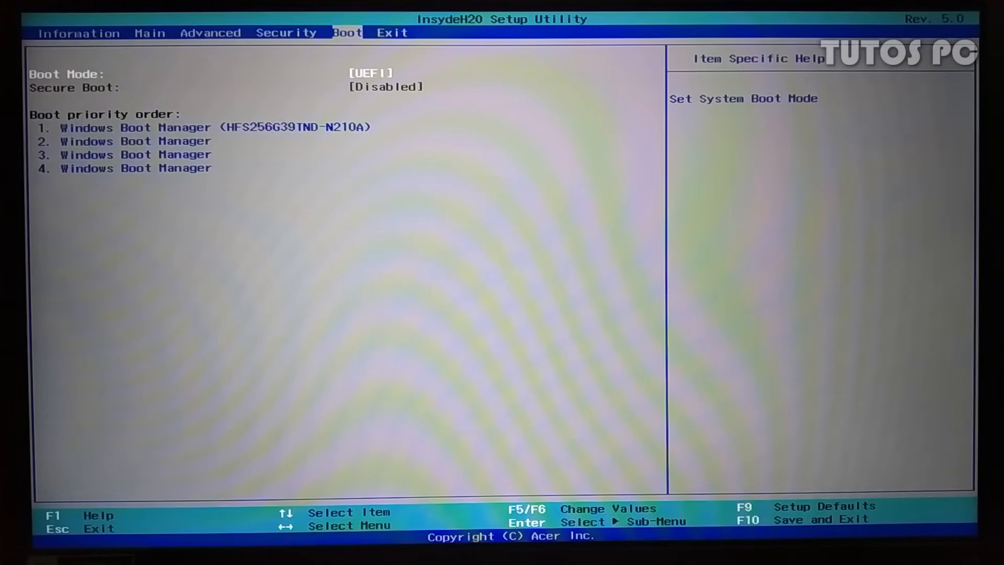
{"action": "key", "text": "Down"}
{"action": "key", "text": "Down"}
{"action": "key", "text": "Up"}
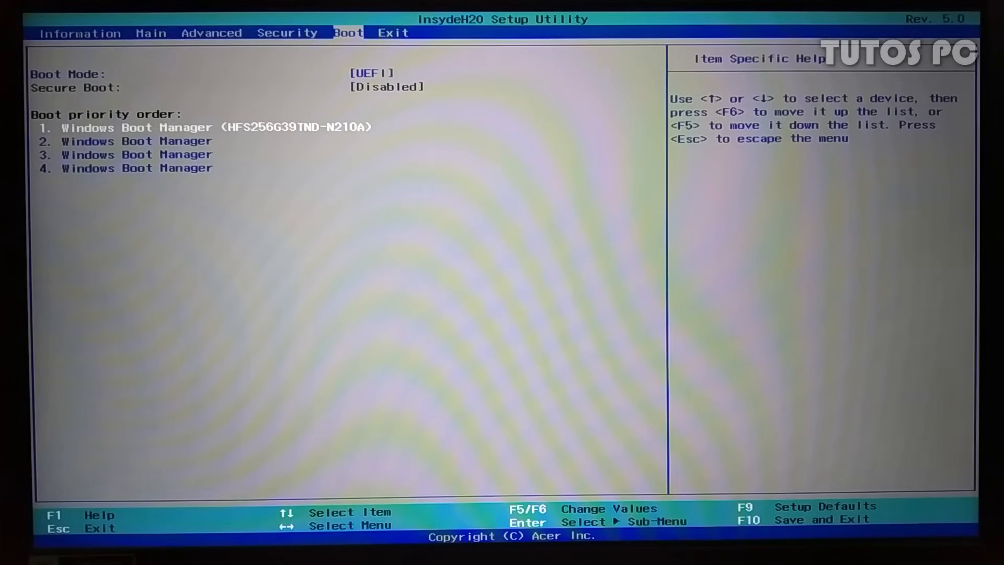
{"action": "key", "text": "Down"}
{"action": "key", "text": "Down"}
{"action": "key", "text": "Down"}
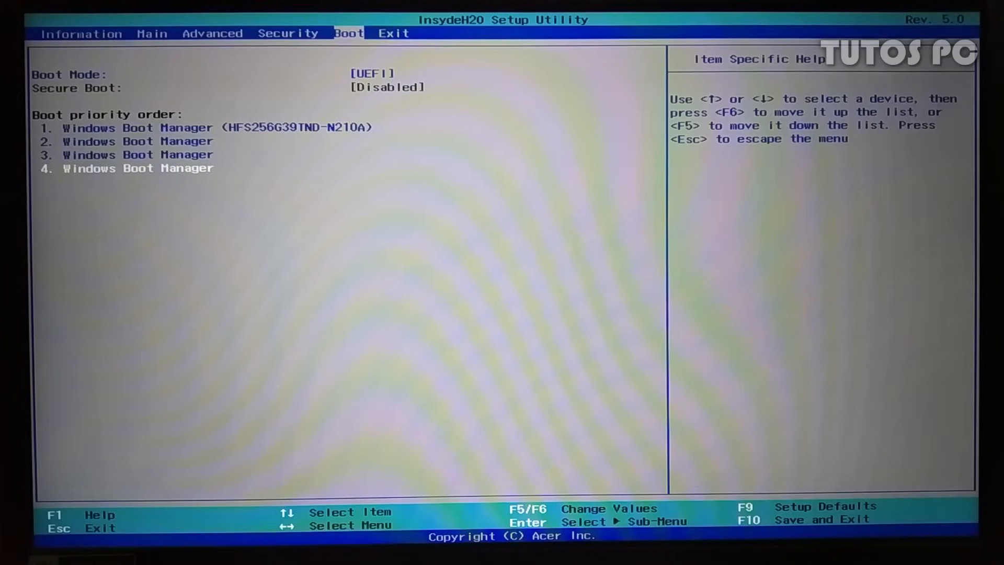
{"action": "key", "text": "Up"}
{"action": "key", "text": "Up"}
{"action": "key", "text": "F6"}
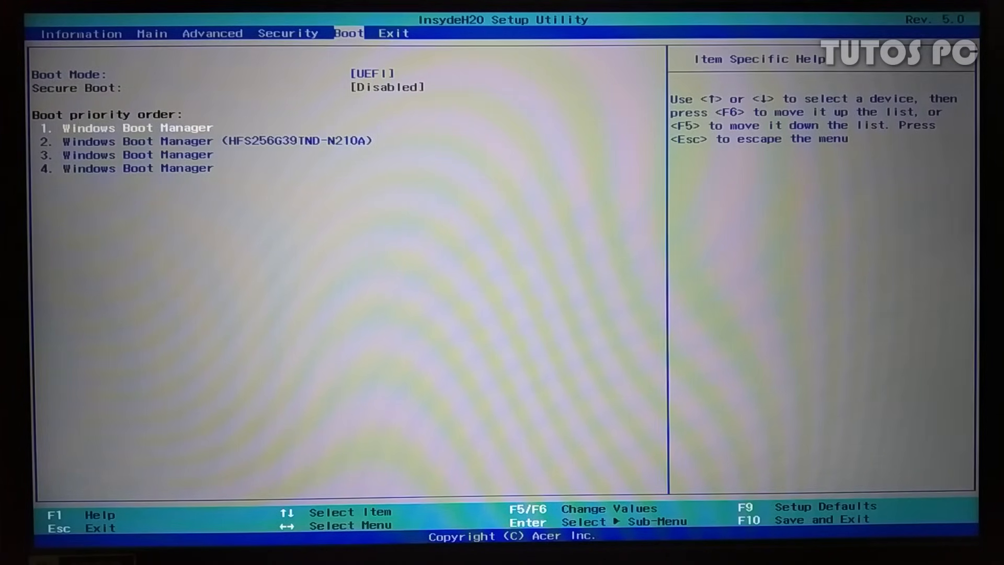
{"action": "key", "text": "F10"}
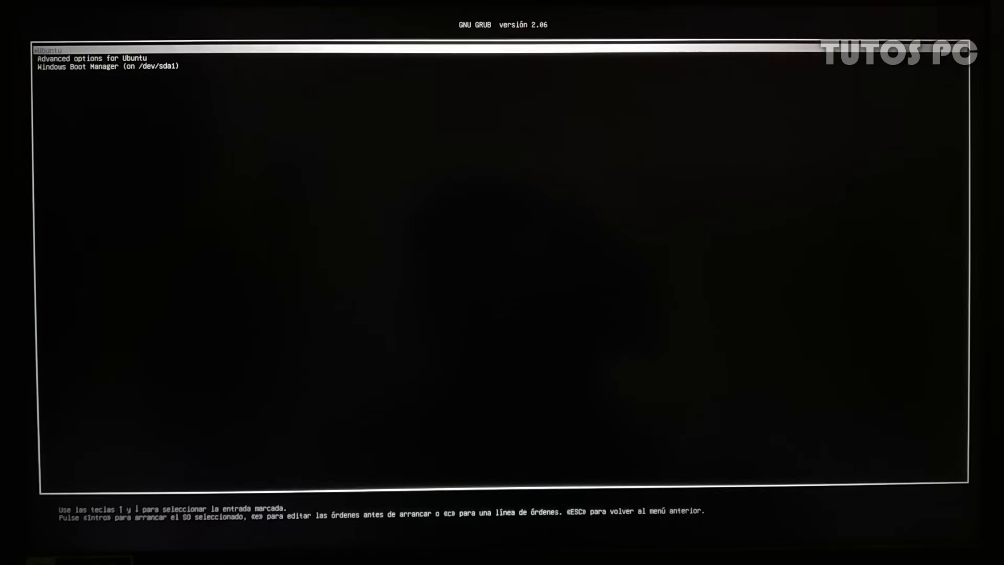
{"action": "key", "text": "Down"}
{"action": "key", "text": "Down"}
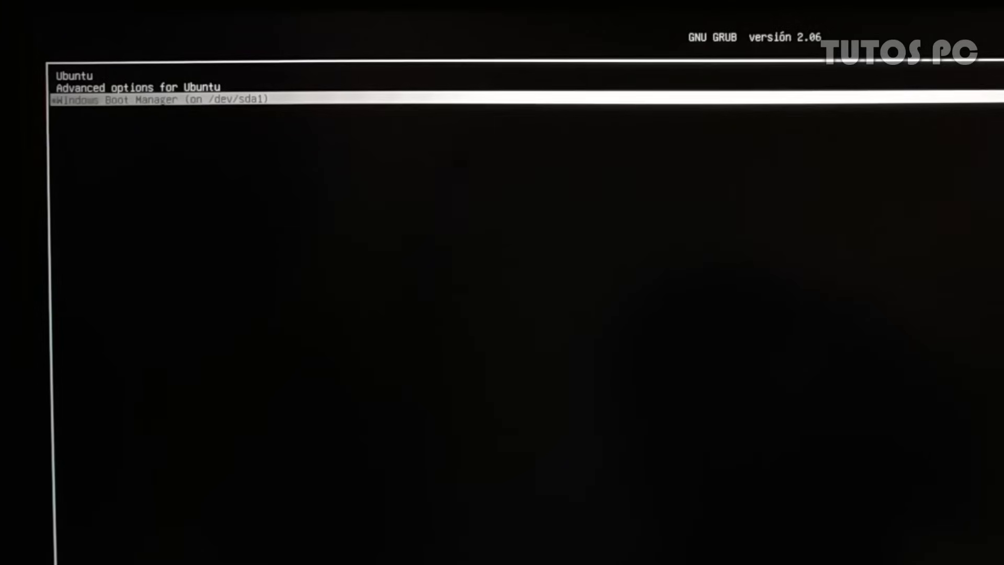
Highlight the Ubuntu entry in the GRUB menu and boot into it
{"action": "key", "text": "Up"}
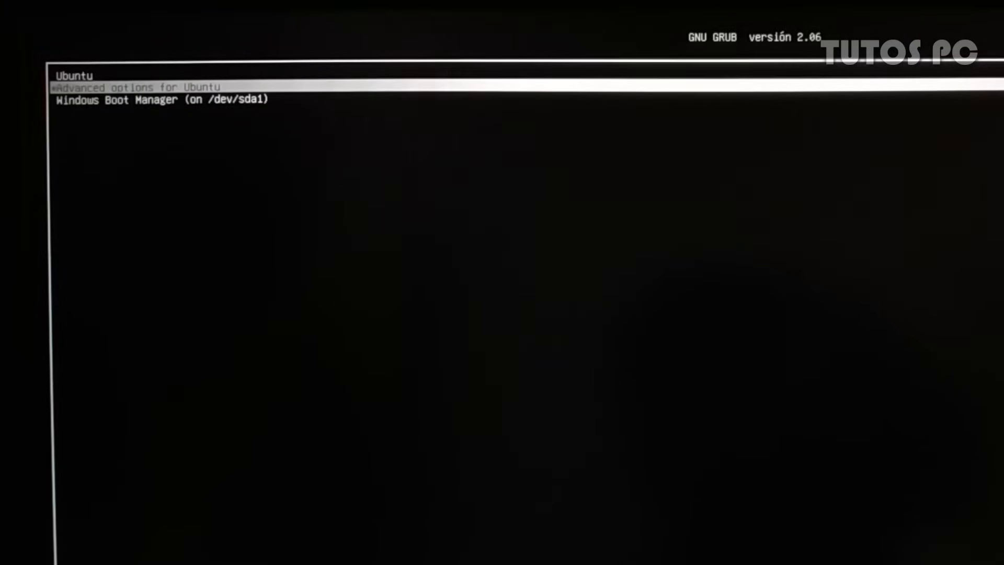
{"action": "key", "text": "Up"}
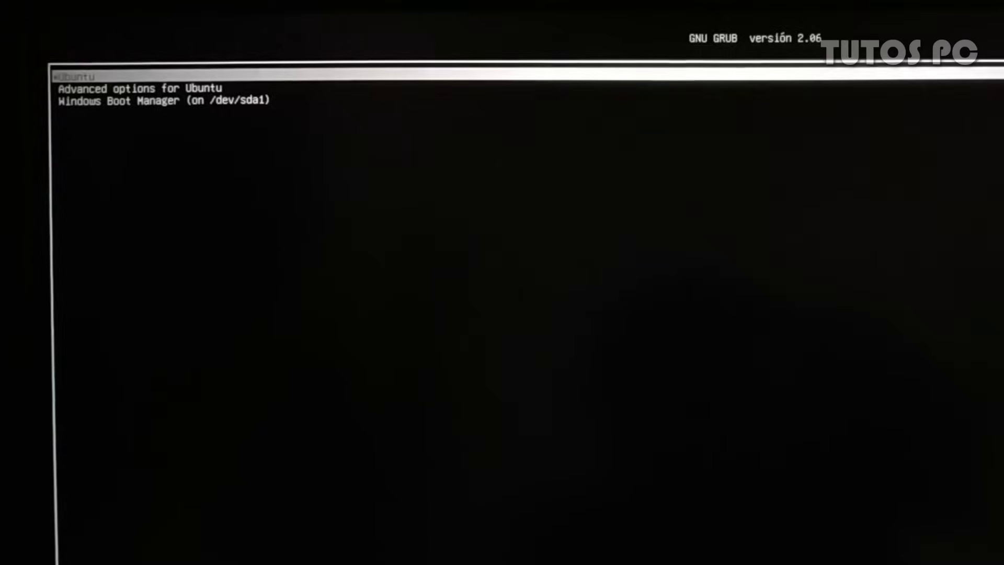
{"action": "key", "text": "Return"}
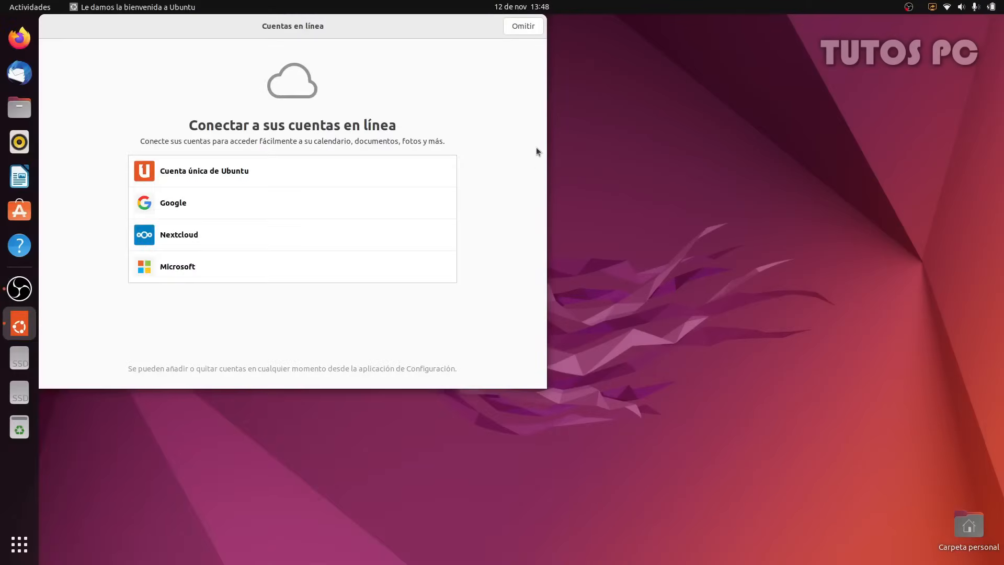
Skip online accounts, pass the Livepatch and usage-reporting pages, and finish the welcome wizard
{"action": "left_click", "coordinate": [534, 29]}
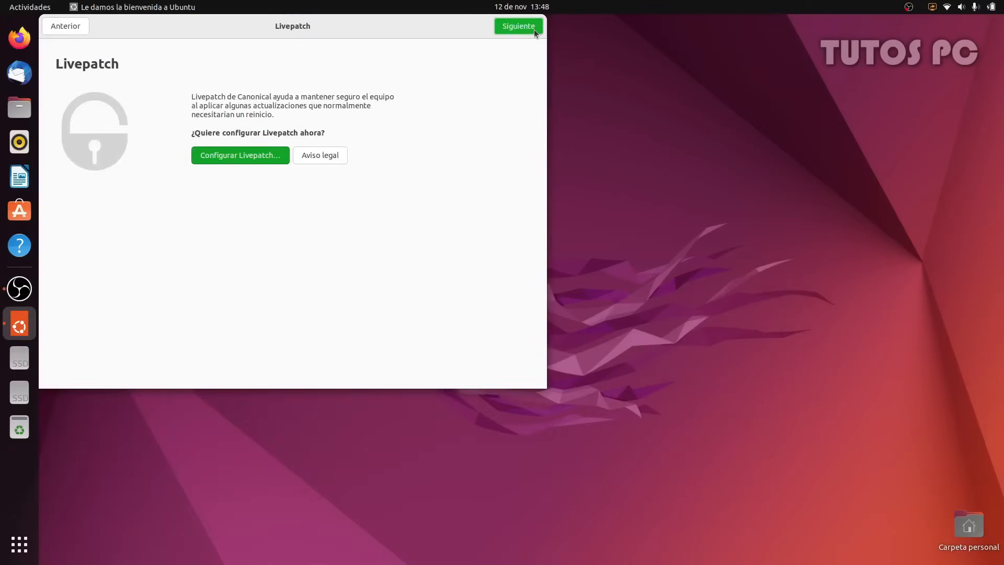
{"action": "left_click", "coordinate": [534, 30]}
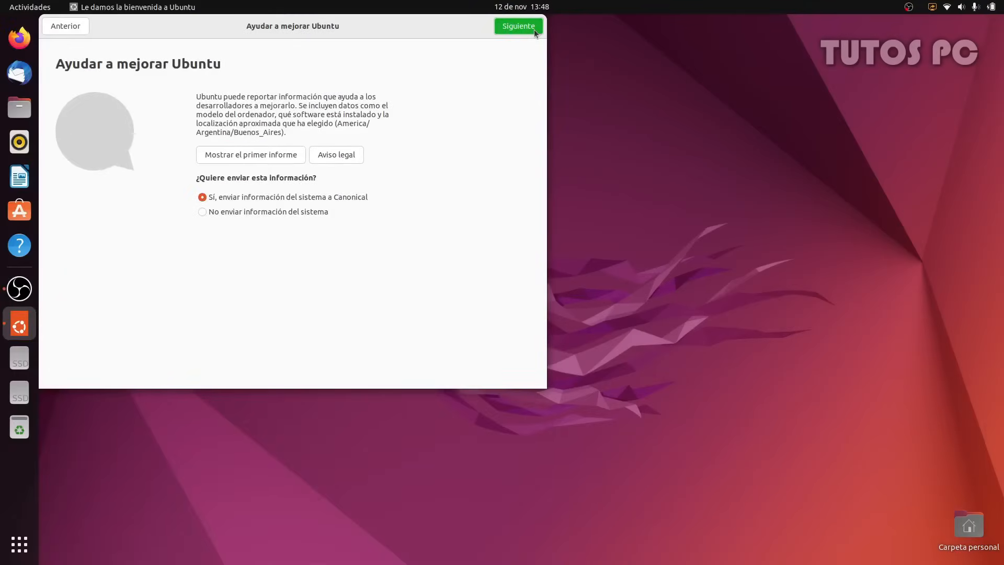
{"action": "left_click", "coordinate": [534, 30]}
{"action": "left_click", "coordinate": [533, 30]}
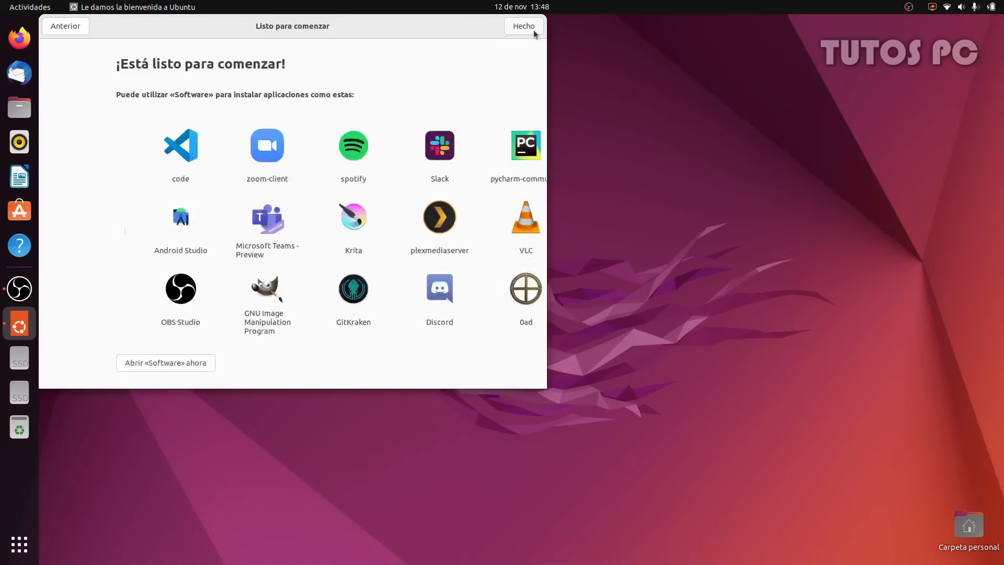
{"action": "left_click", "coordinate": [534, 31]}
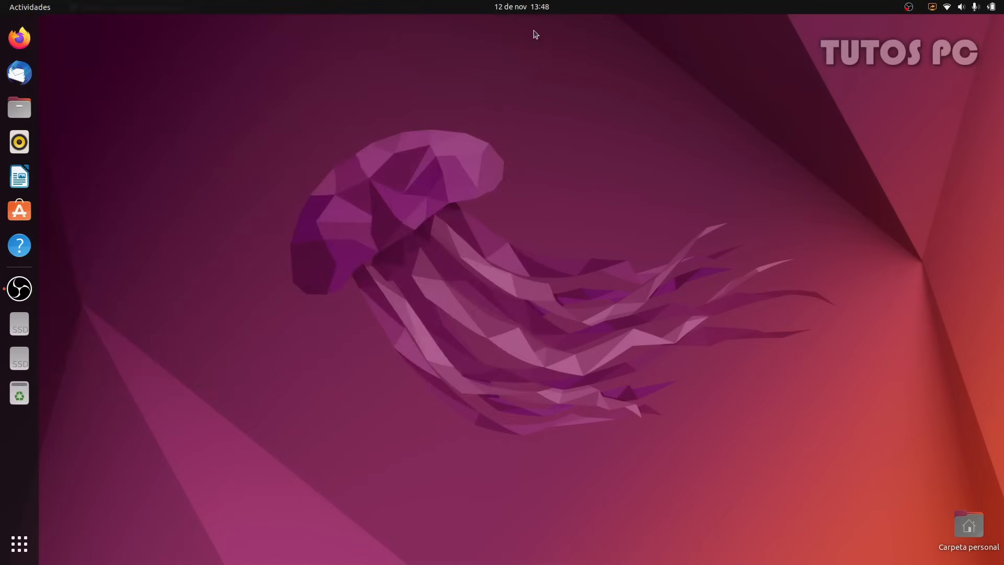
Open the system status menu, then browse the app grid and the Utilidades folder
{"action": "left_click", "coordinate": [962, 7]}
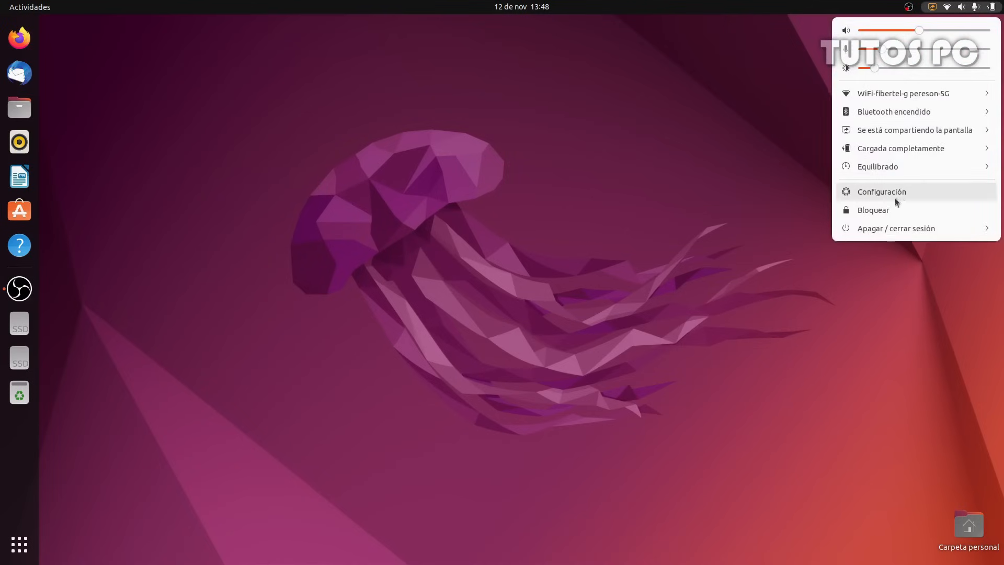
{"action": "left_click", "coordinate": [544, 8]}
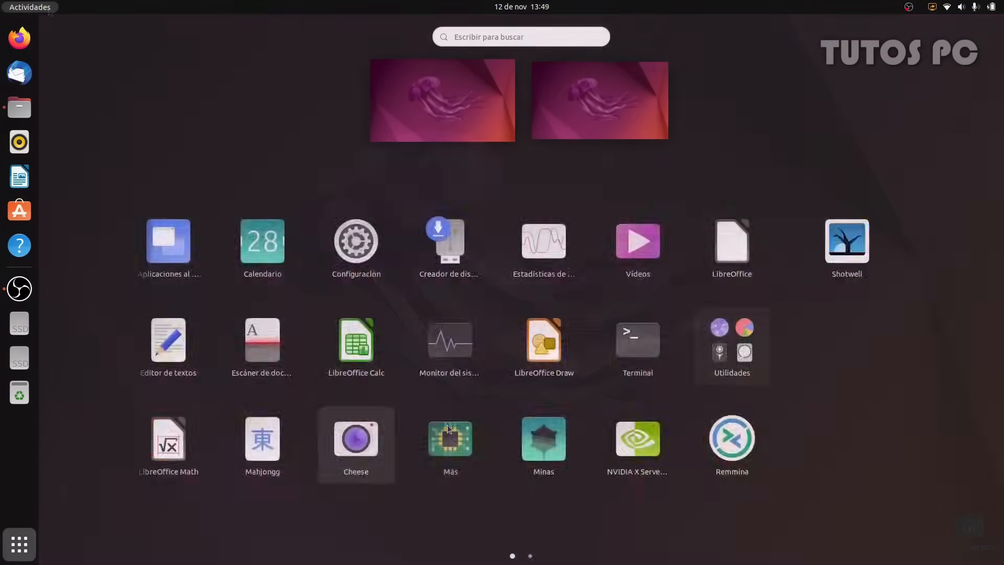
{"action": "scroll", "coordinate": [448, 426], "scroll_direction": "down", "scroll_amount": 1}
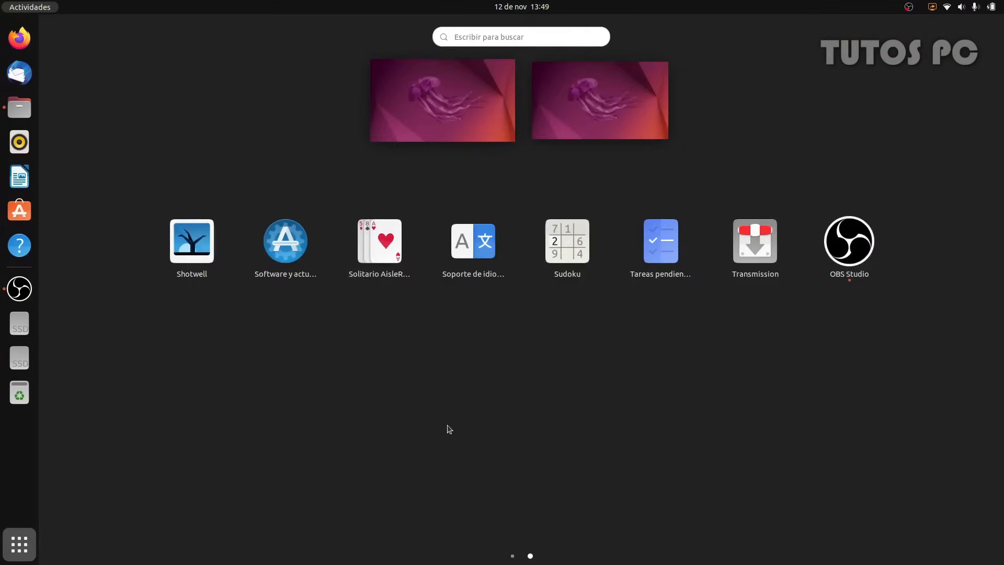
{"action": "scroll", "coordinate": [448, 429], "scroll_direction": "up", "scroll_amount": 1}
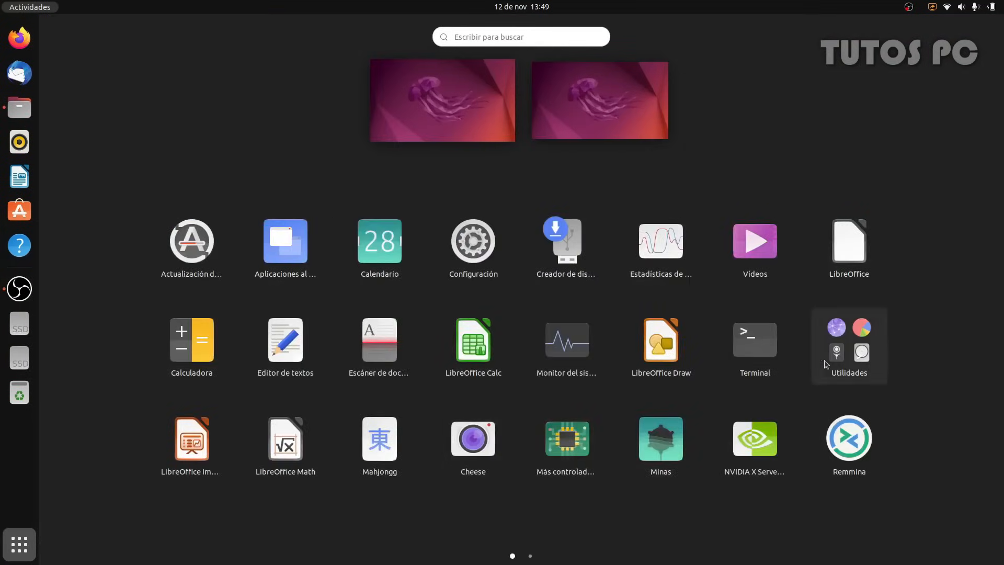
{"action": "left_click", "coordinate": [841, 362]}
{"action": "scroll", "coordinate": [544, 316], "scroll_direction": "down", "scroll_amount": 1}
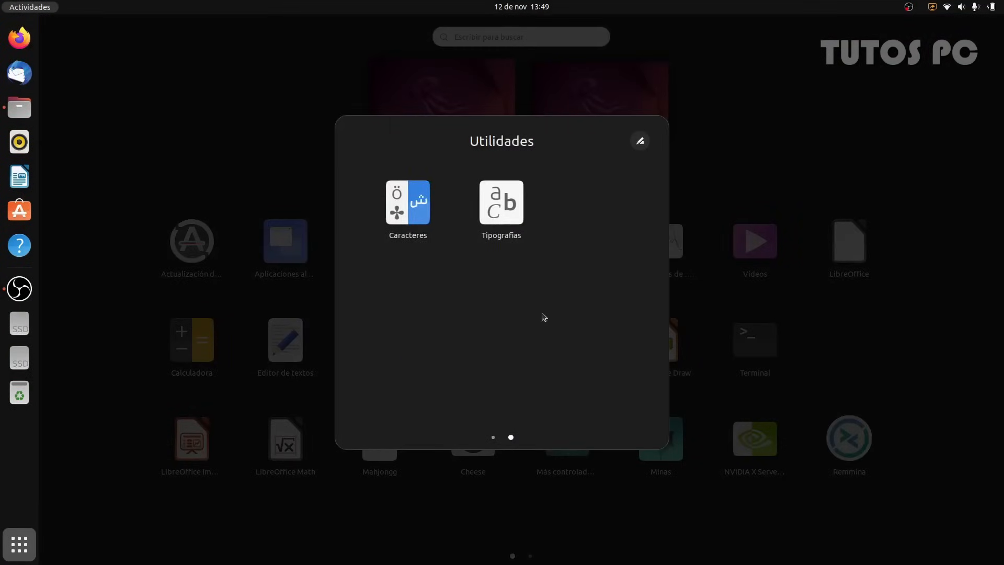
{"action": "scroll", "coordinate": [543, 316], "scroll_direction": "up", "scroll_amount": 1}
Close the app grid and choose Cambiar el fondo from the desktop's context menu
{"action": "left_click", "coordinate": [900, 321]}
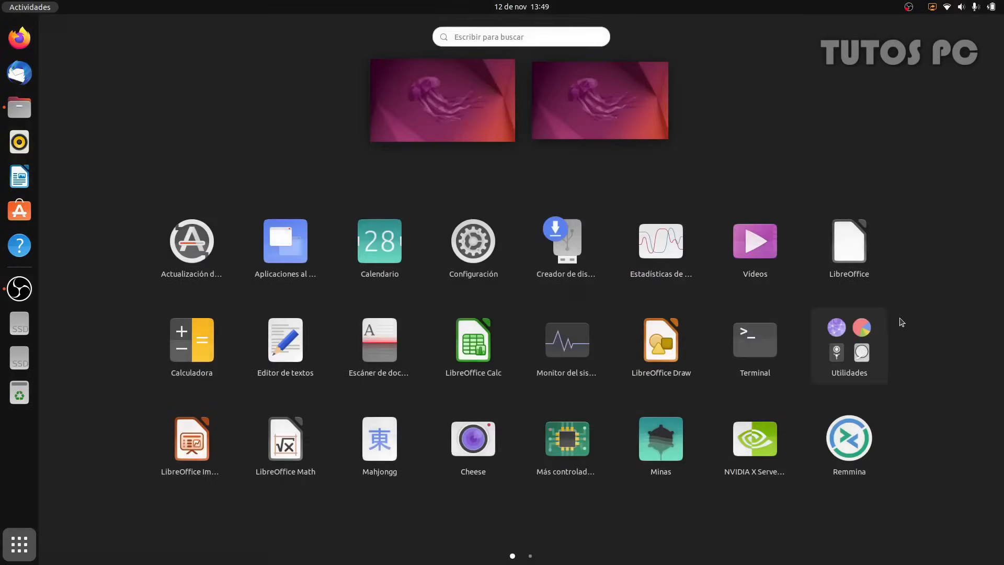
{"action": "left_click", "coordinate": [592, 165]}
{"action": "right_click", "coordinate": [590, 163]}
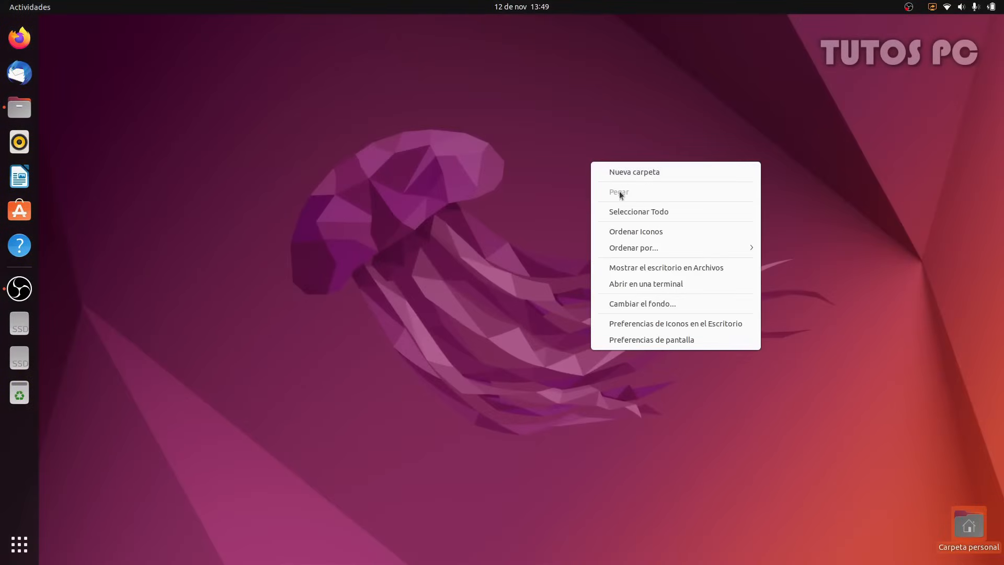
{"action": "left_click", "coordinate": [646, 305]}
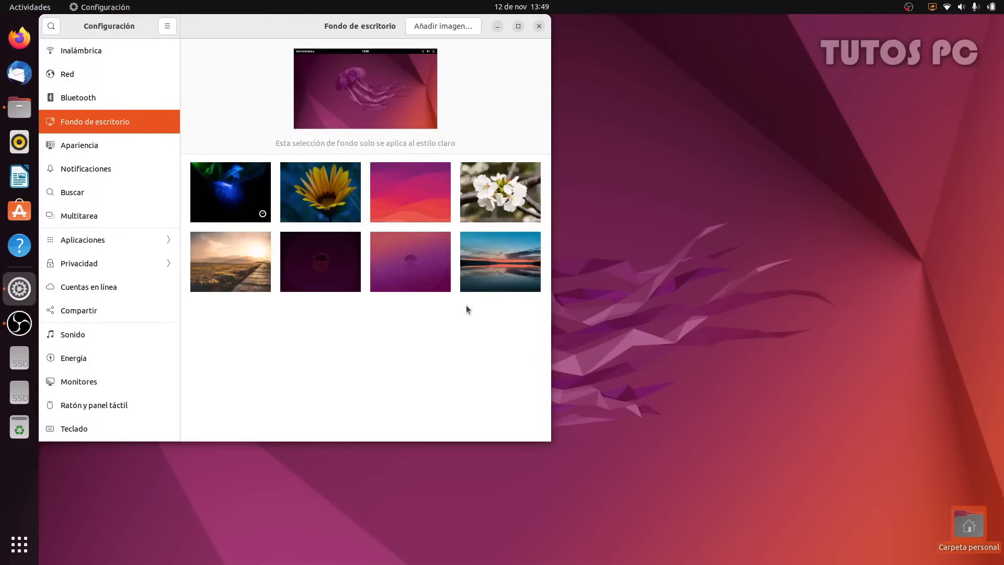
Try the pink gradient then sunset path wallpapers, glance at the home folder, and set a green accent
{"action": "left_click", "coordinate": [393, 204]}
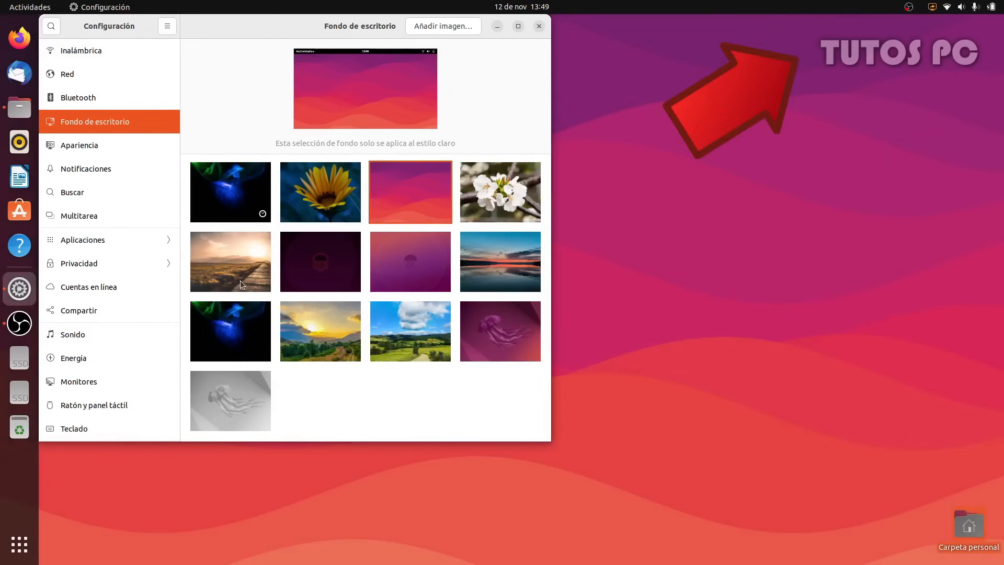
{"action": "left_click", "coordinate": [241, 283]}
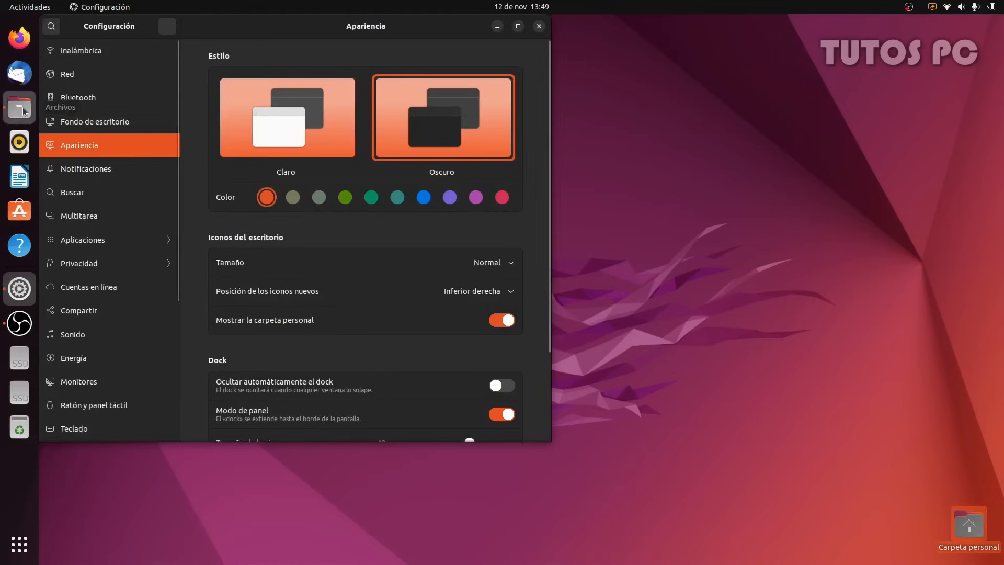
{"action": "left_click", "coordinate": [34, 110]}
{"action": "key", "text": "ctrl+a"}
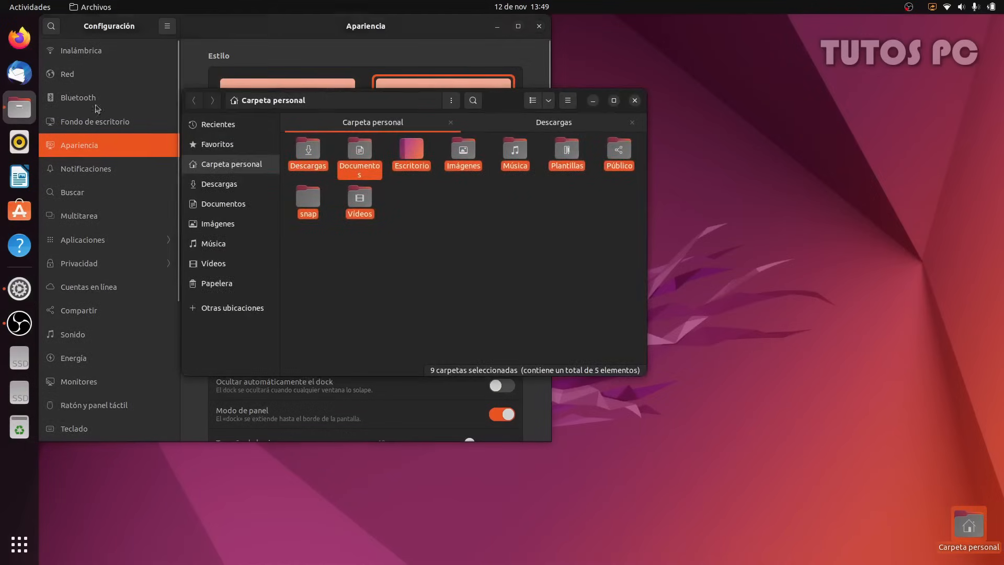
{"action": "left_click_drag", "start_coordinate": [499, 101], "coordinate": [845, 183]}
{"action": "left_click", "coordinate": [816, 351]}
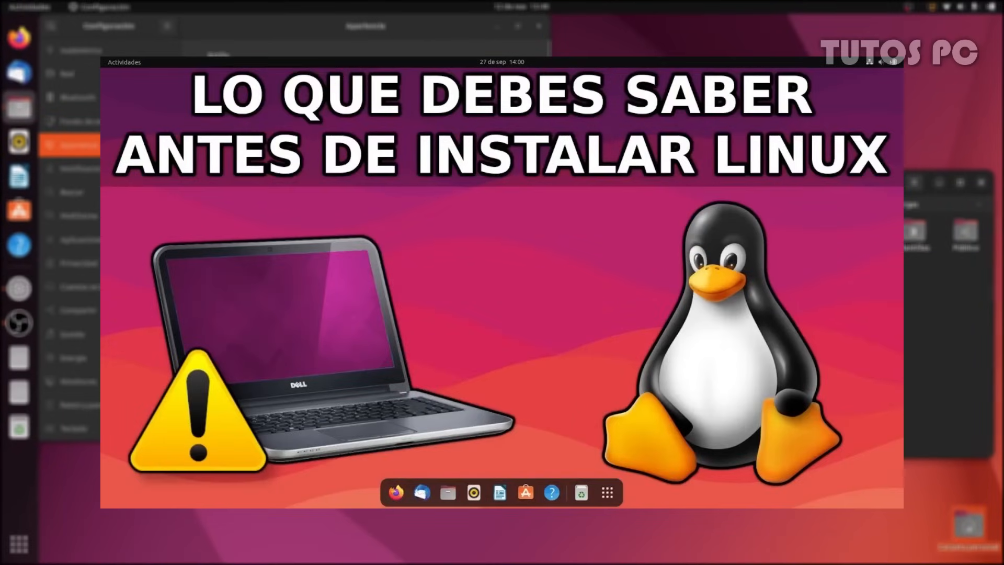
{"action": "left_click", "coordinate": [388, 185]}
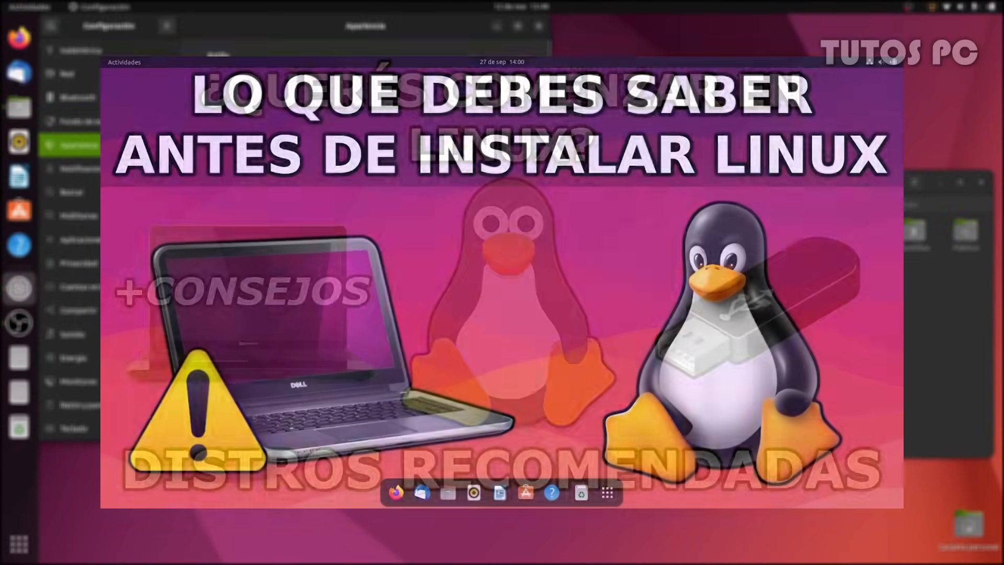